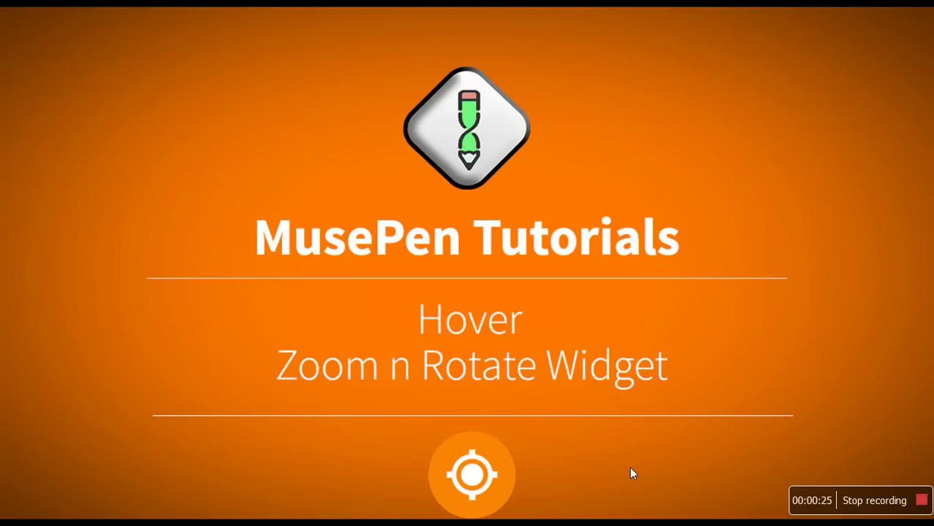
# Switch from the title slide to the Adobe Muse window showing the A-Master page.
pyautogui.hotkey('alt', 'Tab')
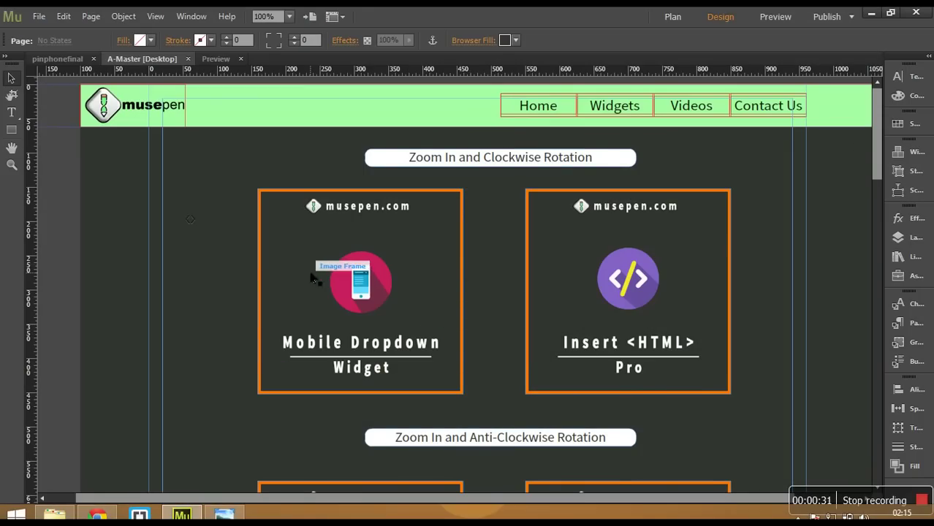
# Select the Mobile Dropdown Widget card, Insert HTML Pro card and hover widget frame, then preview the page.
pyautogui.click(363, 266)
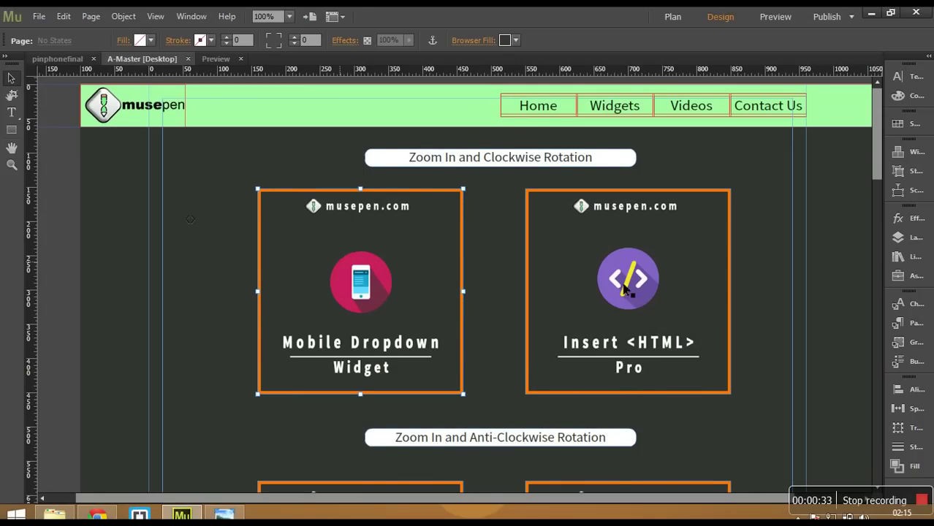
pyautogui.click(625, 287)
pyautogui.click(192, 222)
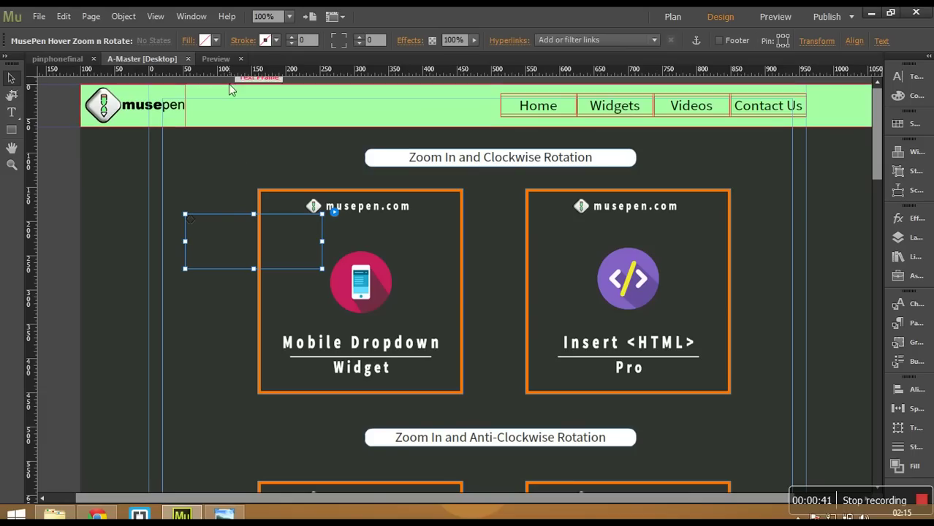
pyautogui.click(216, 60)
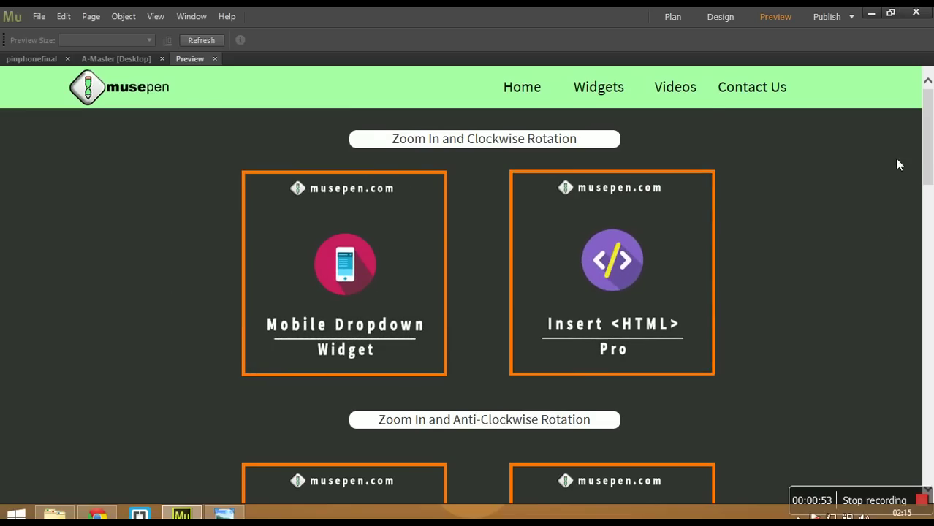
pyautogui.scroll(-3, 929, 188)
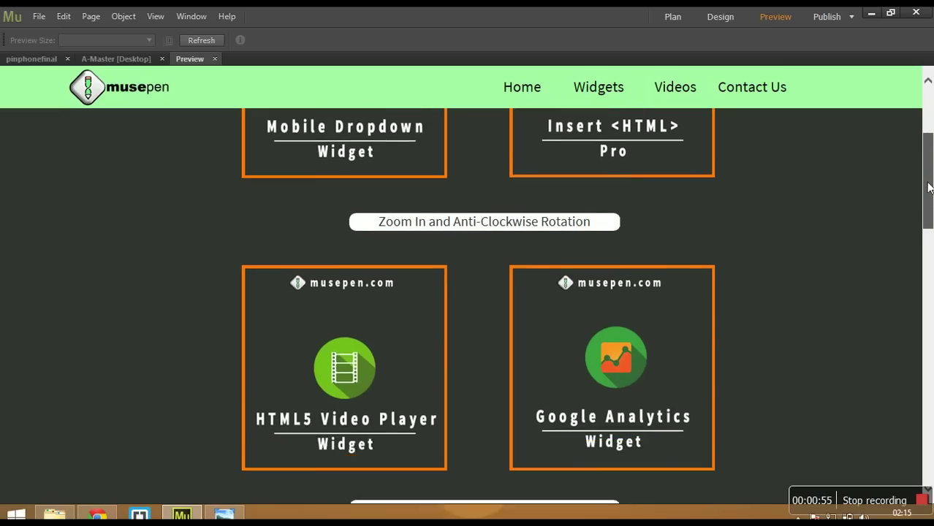
pyautogui.moveTo(929, 188); pyautogui.dragTo(926, 195)
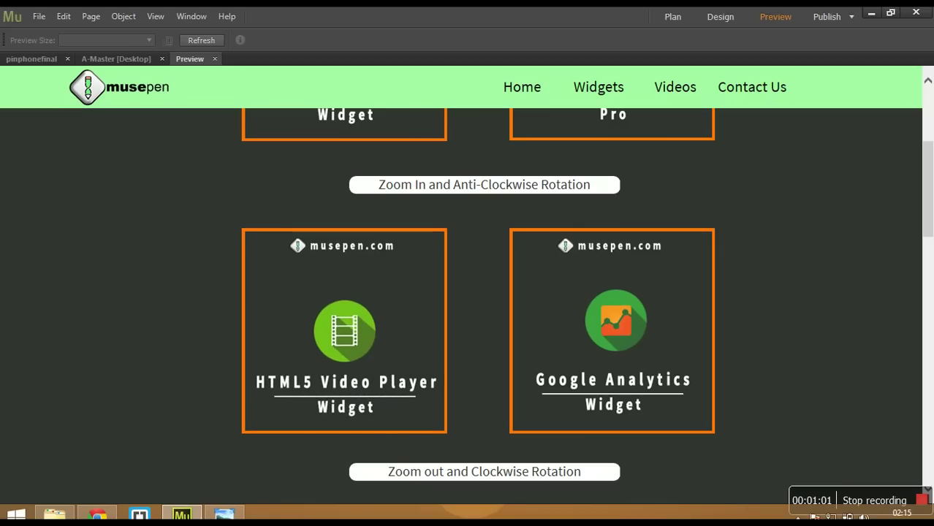
pyautogui.moveTo(932, 204); pyautogui.dragTo(914, 277)
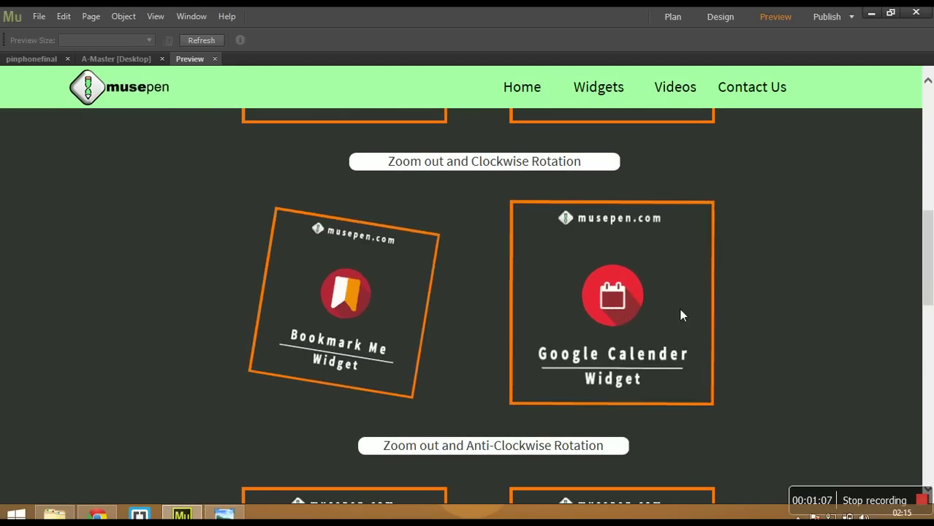
pyautogui.scroll(-4, 931, 293)
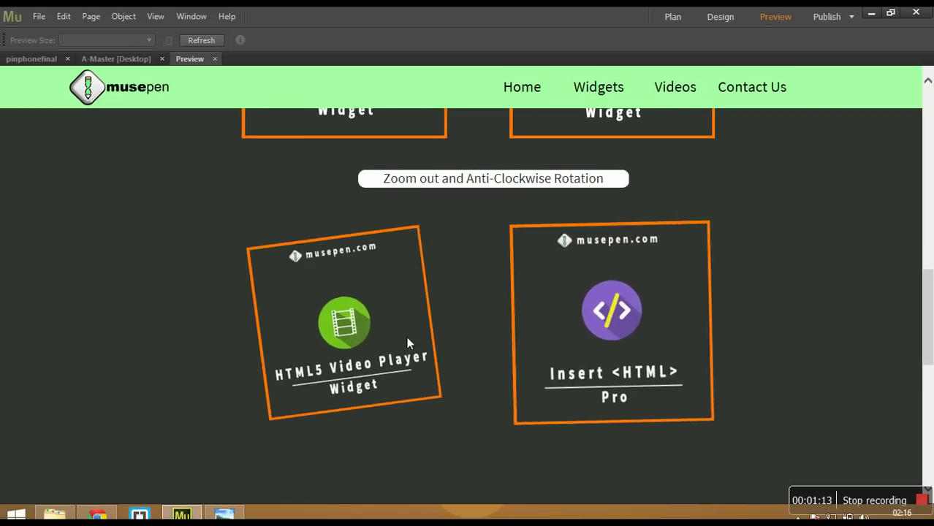
pyautogui.moveTo(931, 354); pyautogui.dragTo(931, 175)
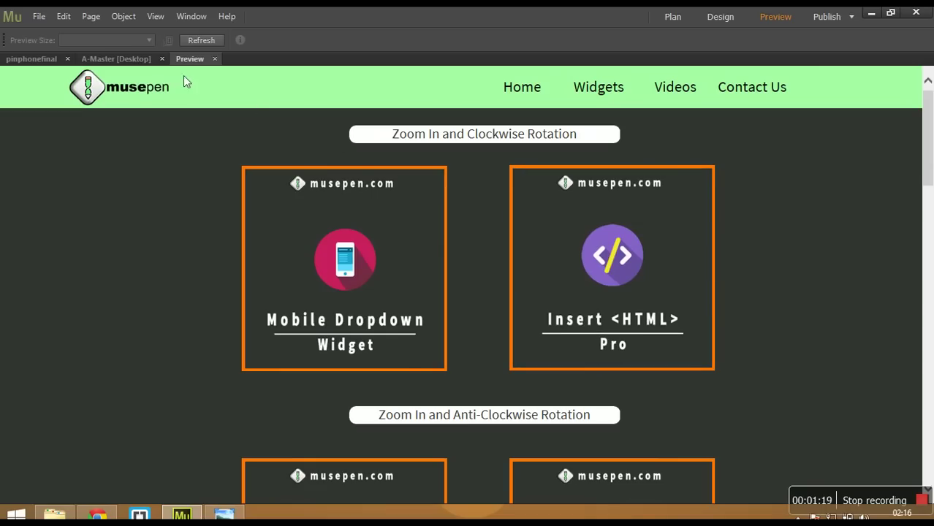
# Return to the A-Master tab and briefly open the File menu.
pyautogui.click(137, 64)
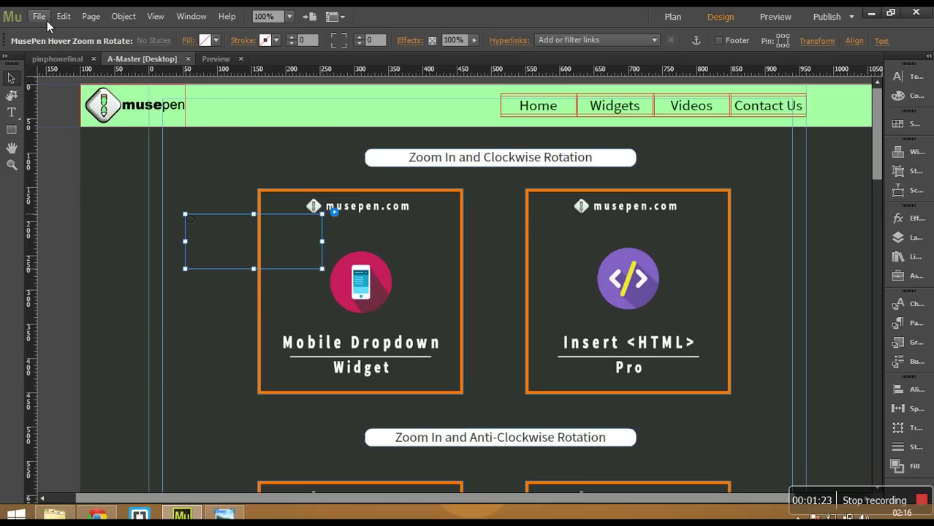
pyautogui.click(39, 16)
pyautogui.click(268, 122)
# Create a new site with the default 960-wide layout and open its blank Home page.
pyautogui.hotkey('ctrl', 'n')
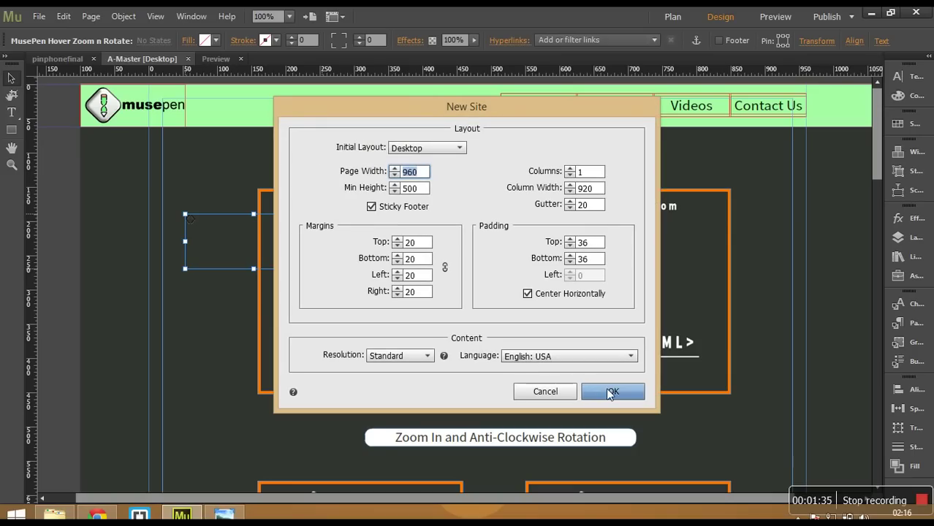
pyautogui.click(611, 392)
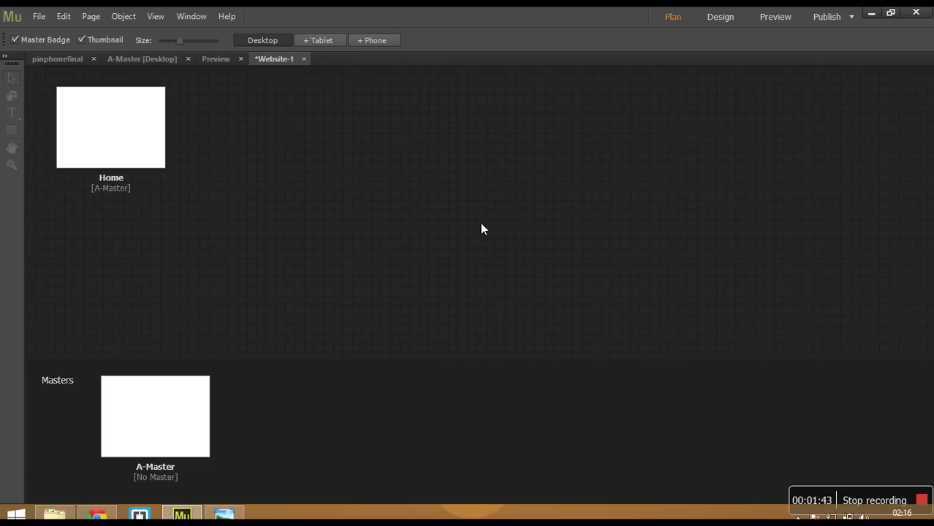
pyautogui.doubleClick(76, 123)
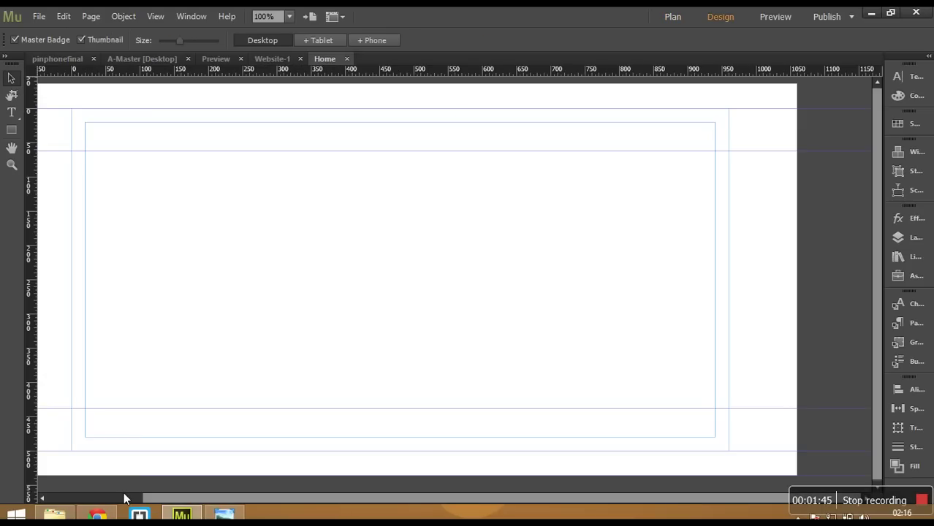
pyautogui.click(102, 515)
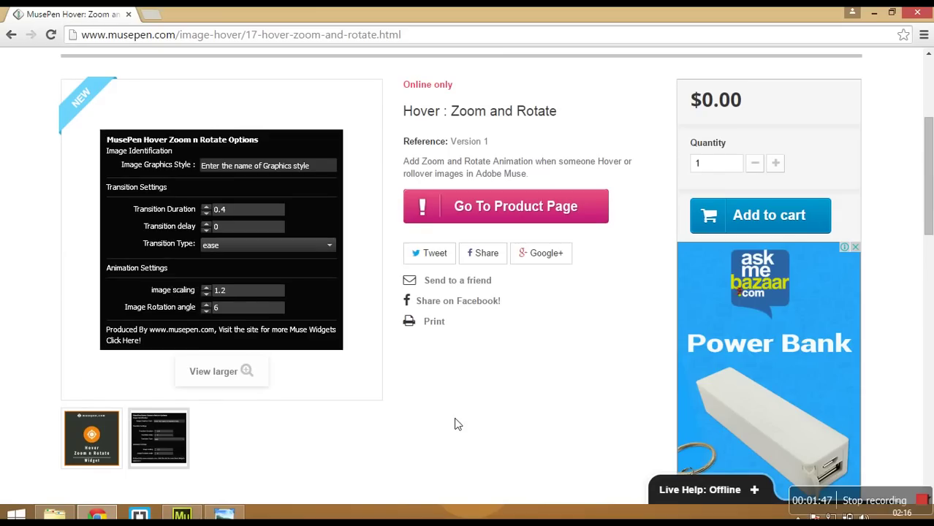
pyautogui.moveTo(438, 34); pyautogui.dragTo(45, 15)
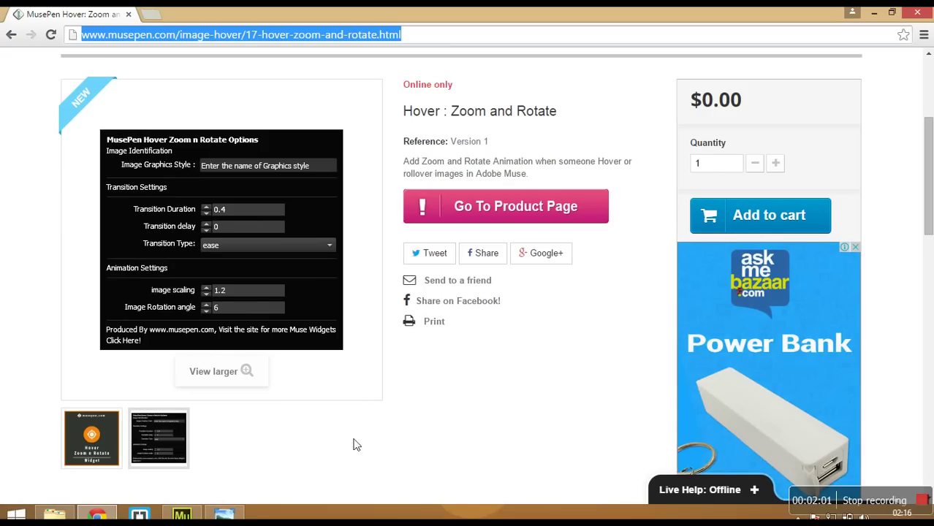
pyautogui.click(55, 513)
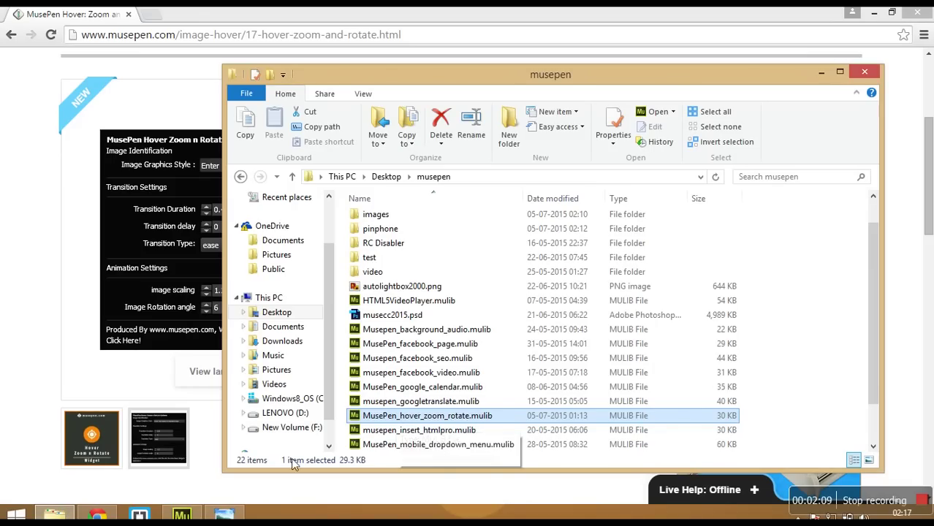
pyautogui.click(183, 515)
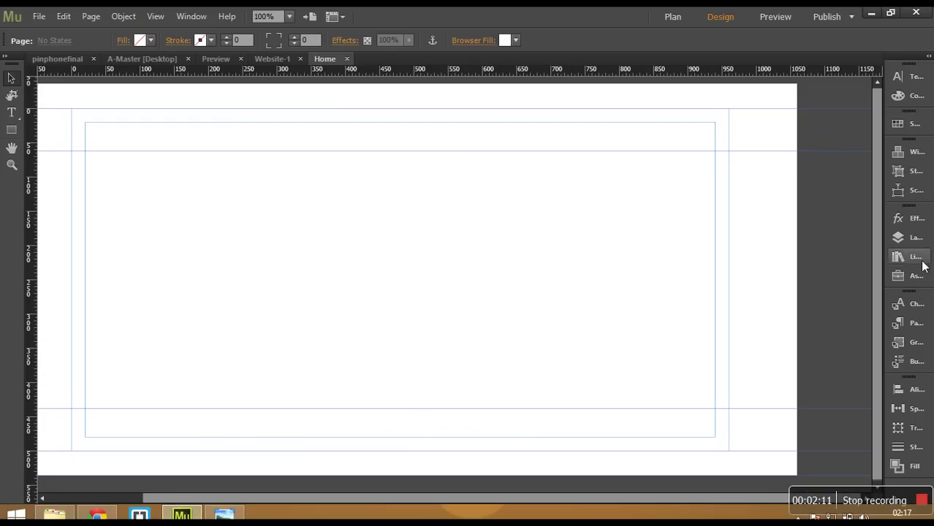
# Display the Library panel listing the MusePen.com Widgets folder with its hover zoom rotate widget.
pyautogui.click(888, 263)
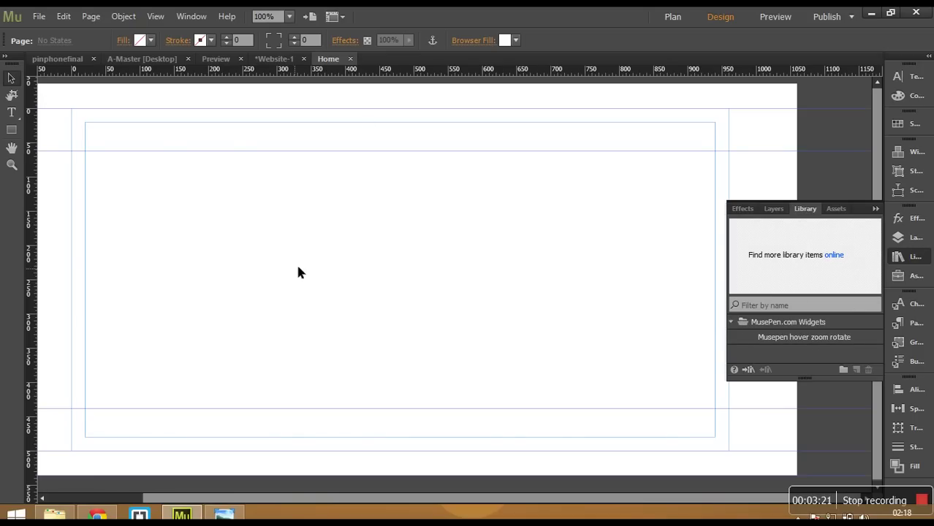
pyautogui.click(44, 20)
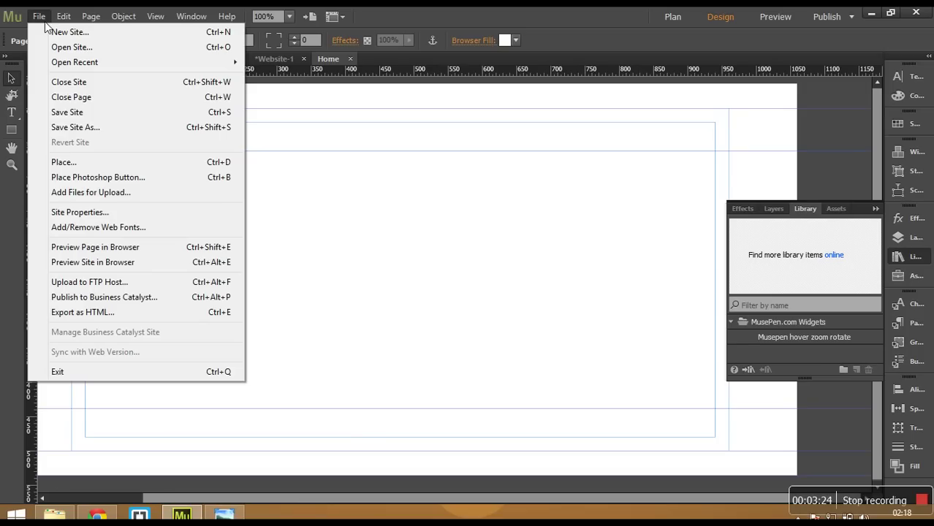
# Import the calender120.png, video120.png and zoom120.png icon images.
pyautogui.click(89, 164)
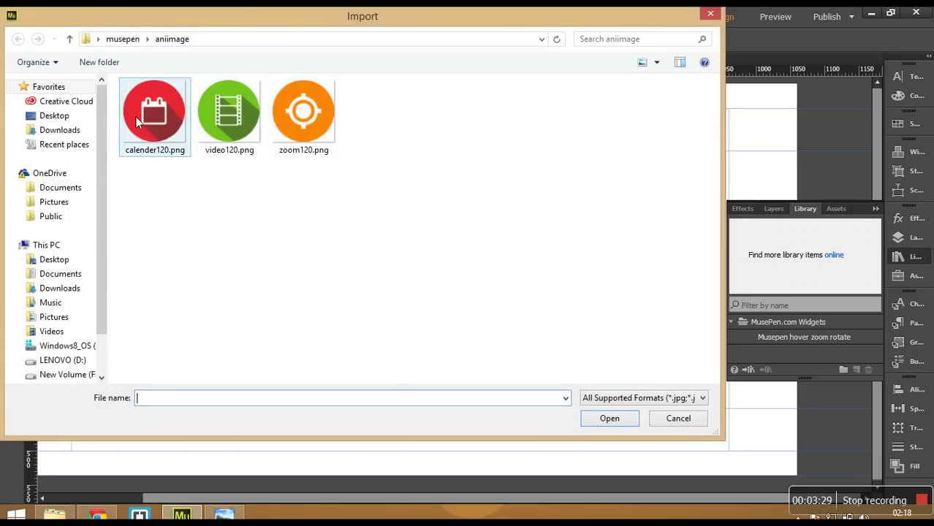
pyautogui.click(136, 118)
pyautogui.keyDown('ctrl'); pyautogui.click(238, 130); pyautogui.keyUp('ctrl')
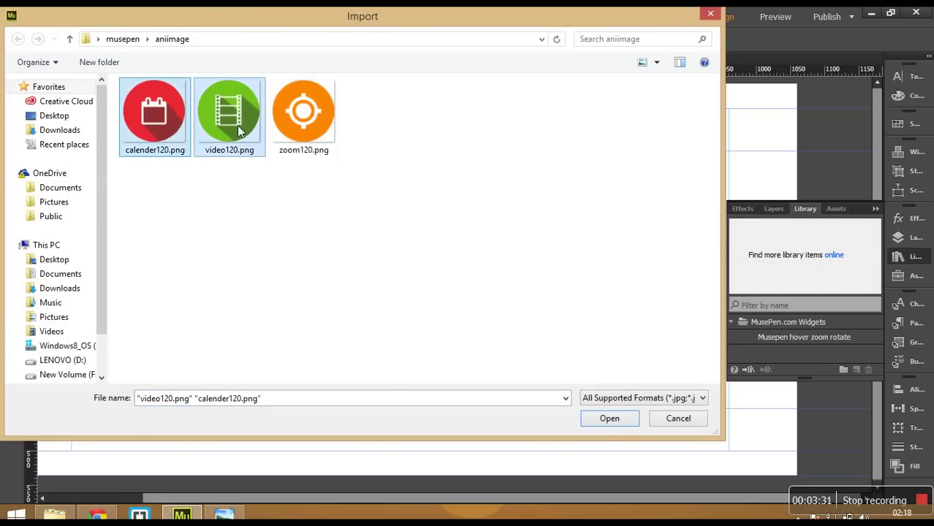
pyautogui.keyDown('ctrl'); pyautogui.click(304, 125); pyautogui.keyUp('ctrl')
pyautogui.click(610, 418)
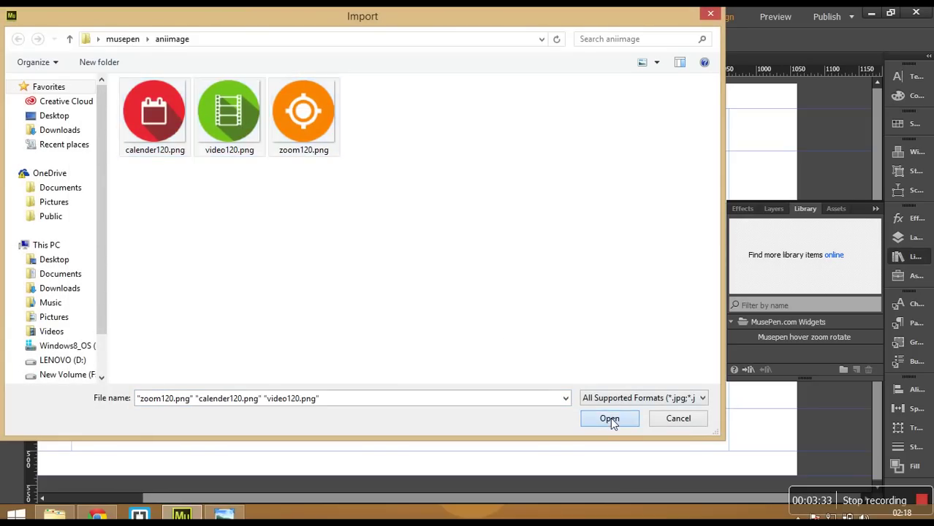
# Place the red calendar, green film and orange target icons in a row across the page.
pyautogui.click(197, 206)
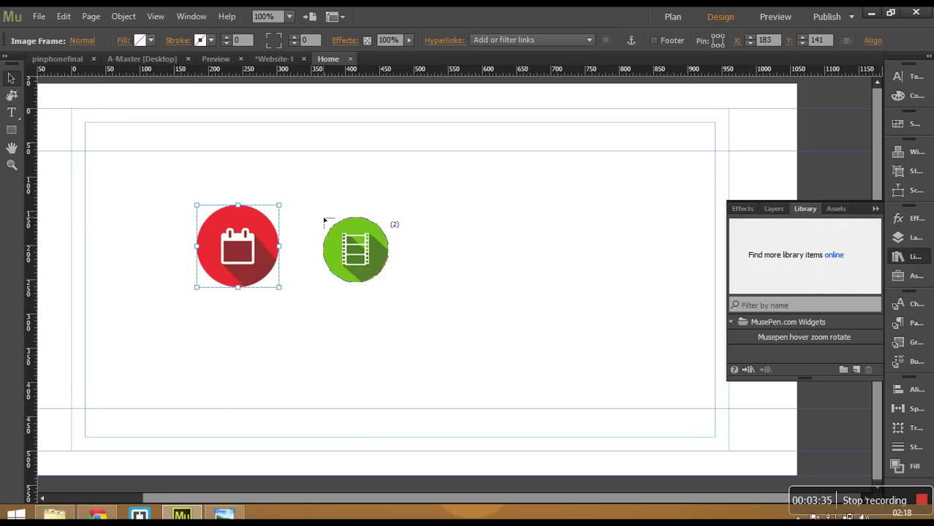
pyautogui.click(353, 205)
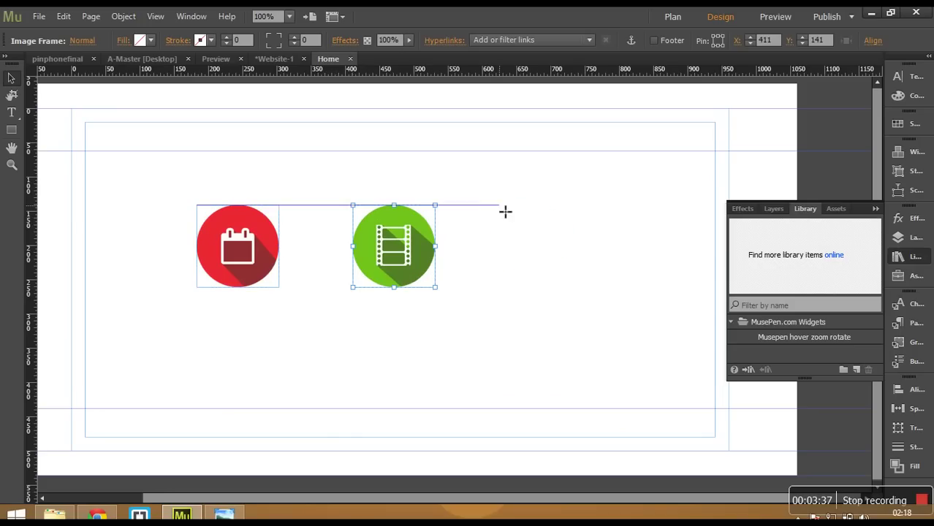
pyautogui.click(500, 207)
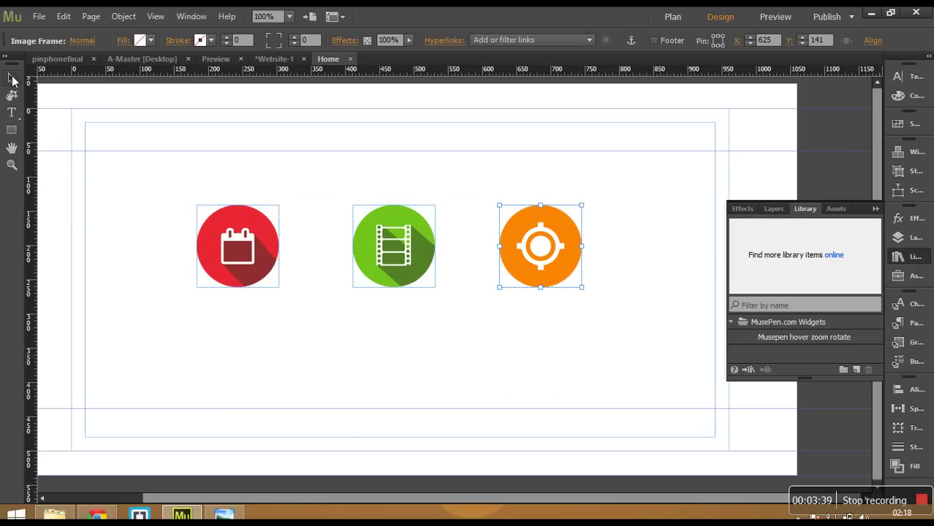
pyautogui.click(12, 79)
# Create a graphic style from the red calendar icon and rename it 'one'.
pyautogui.click(242, 274)
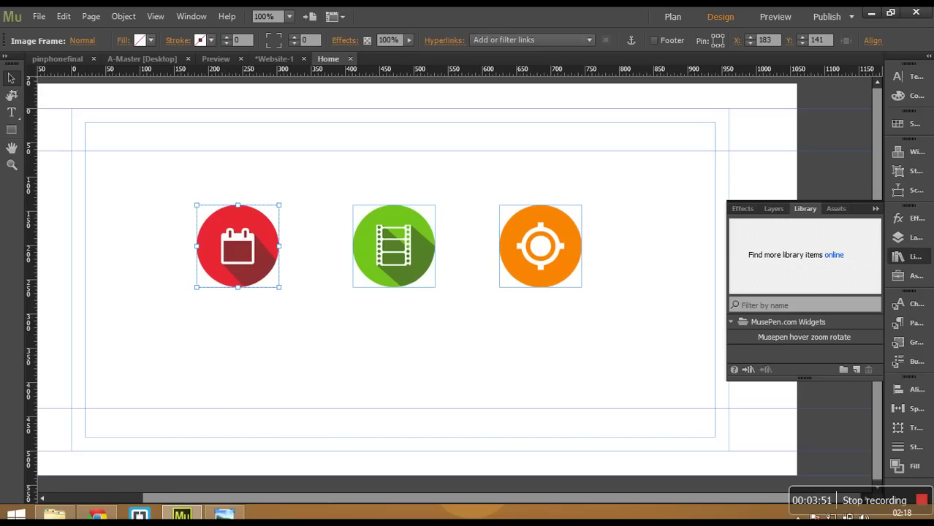
pyautogui.click(912, 344)
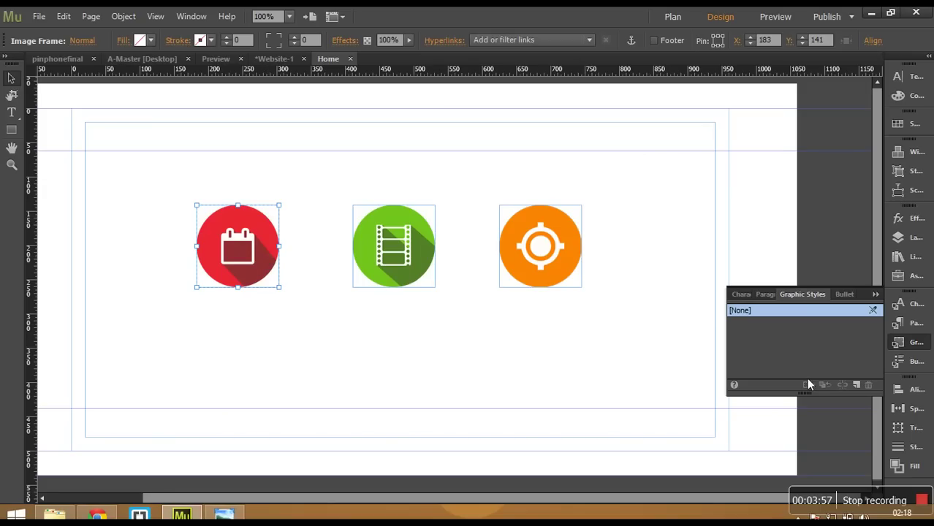
pyautogui.click(856, 384)
pyautogui.click(750, 327)
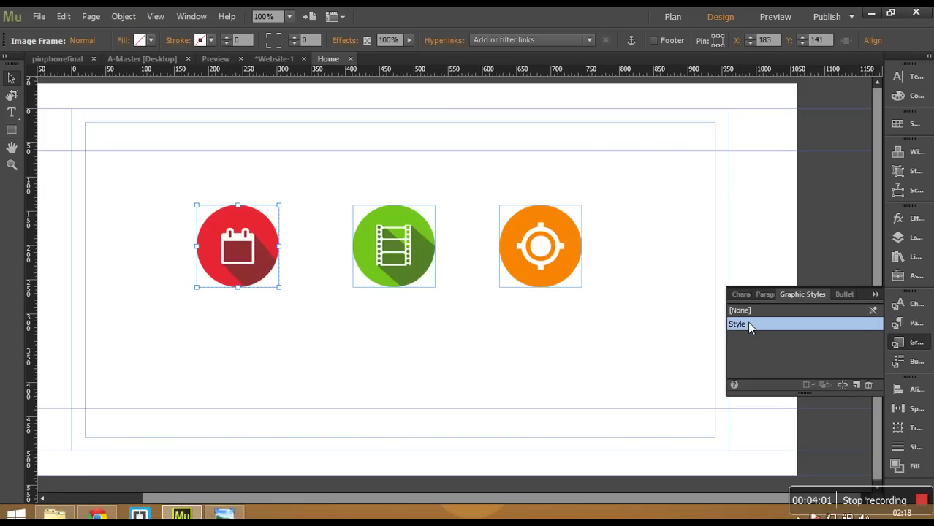
pyautogui.doubleClick(742, 324)
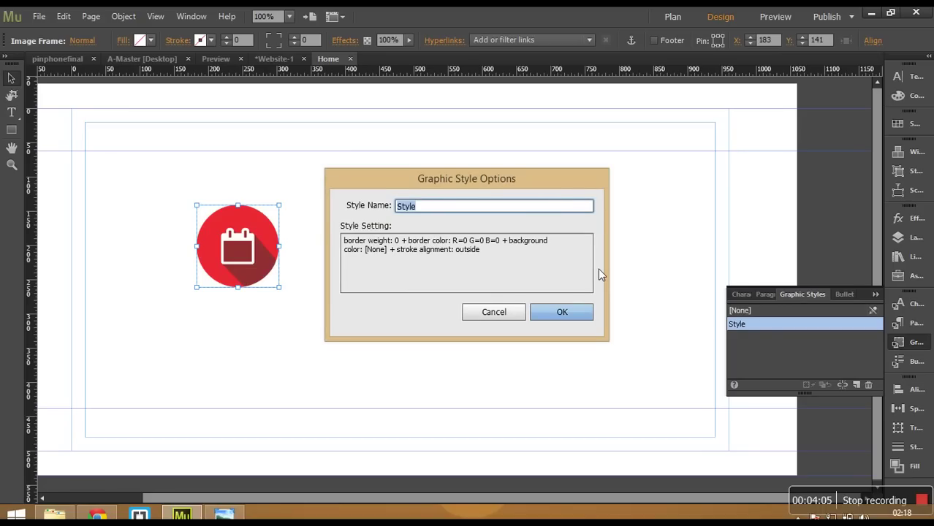
pyautogui.write('one')
pyautogui.click(566, 311)
# Create a second style 'two' from the green film icon, then apply style one to the orange icon.
pyautogui.click(376, 255)
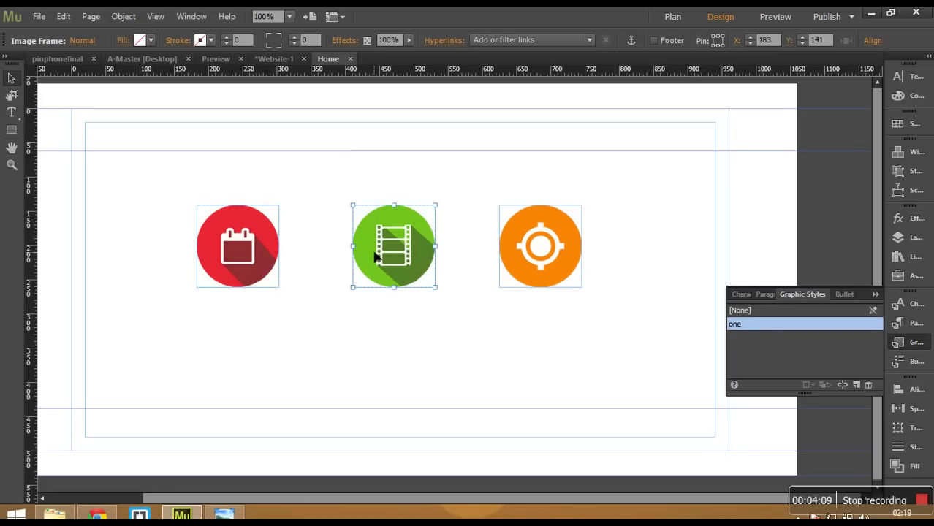
pyautogui.click(855, 386)
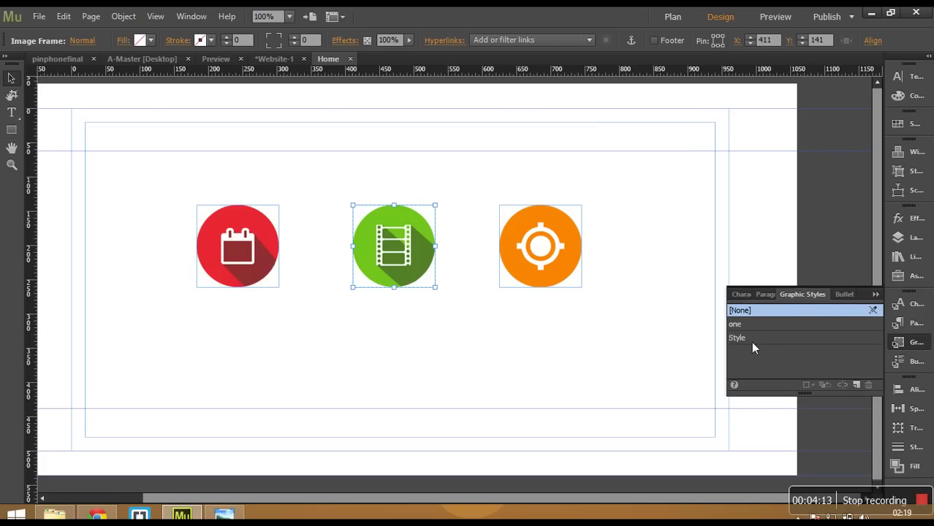
pyautogui.moveTo(751, 341)
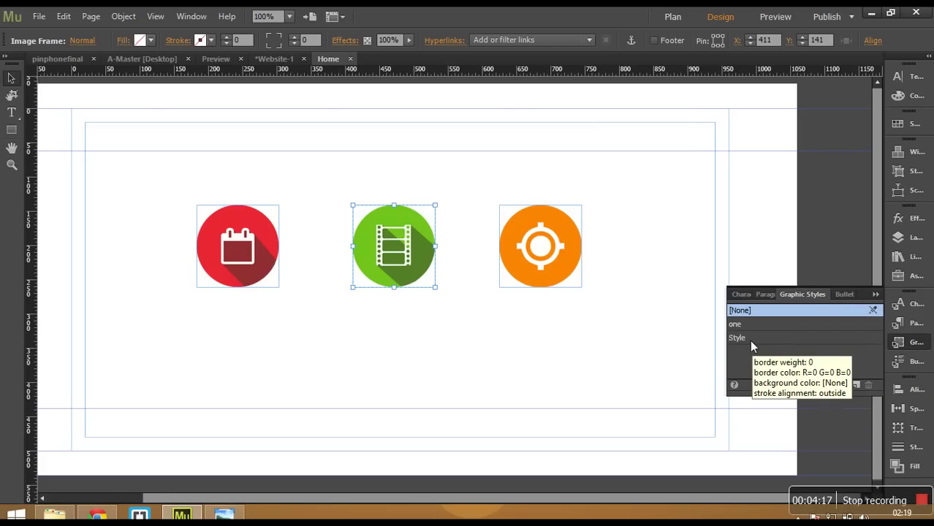
pyautogui.click(746, 323)
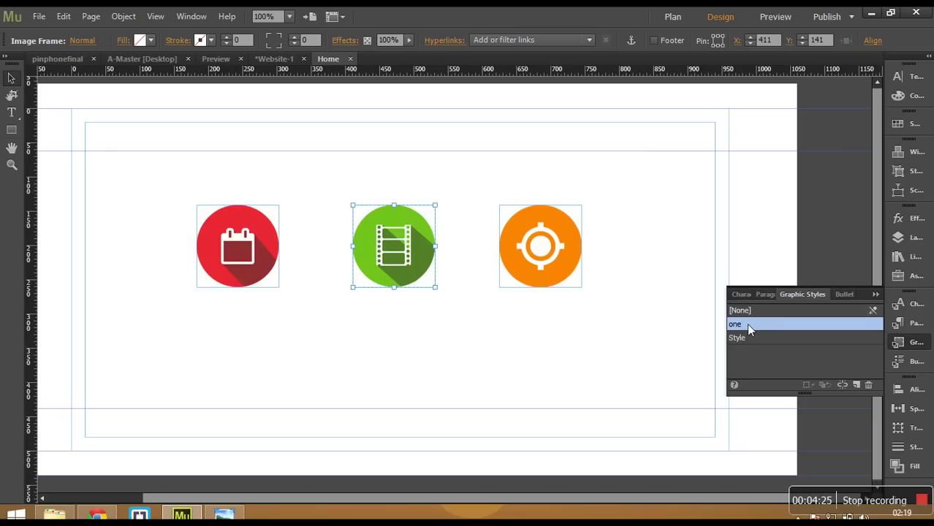
pyautogui.click(747, 337)
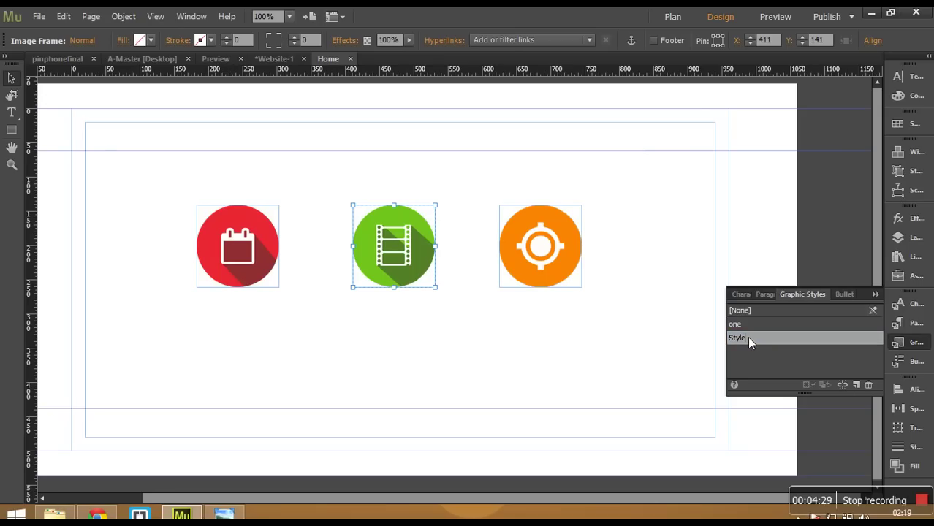
pyautogui.press('BackSpace')
pyautogui.press('BackSpace')
pyautogui.click(548, 283)
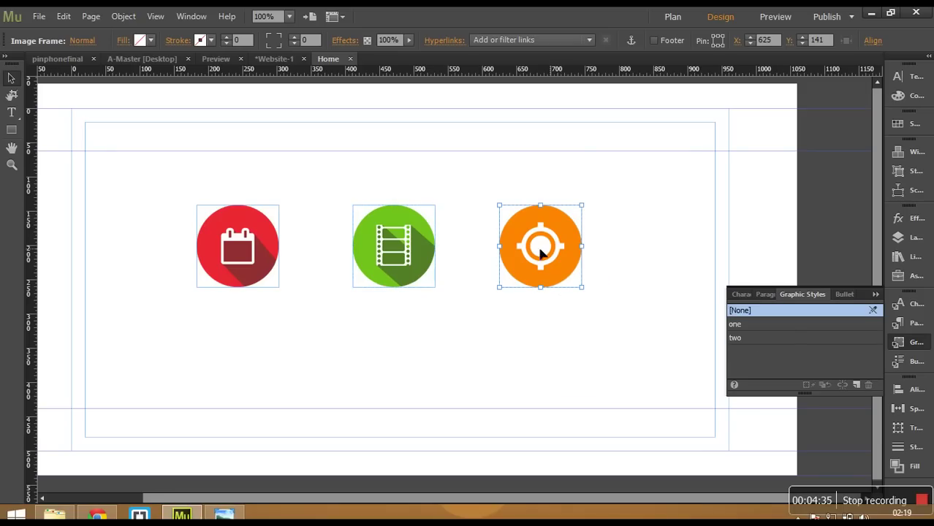
pyautogui.click(782, 324)
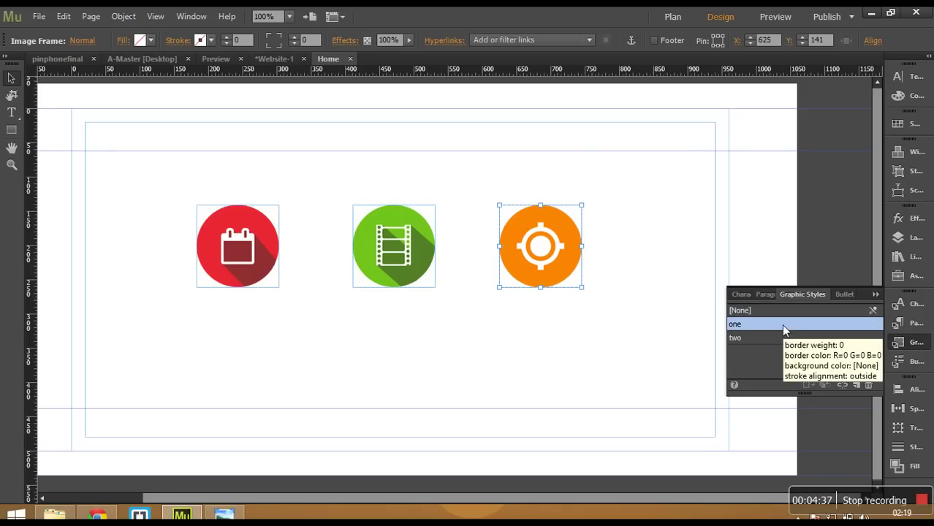
# Drag the Musepen hover zoom rotate widget from the Library onto the page, left of the red icon.
pyautogui.click(519, 319)
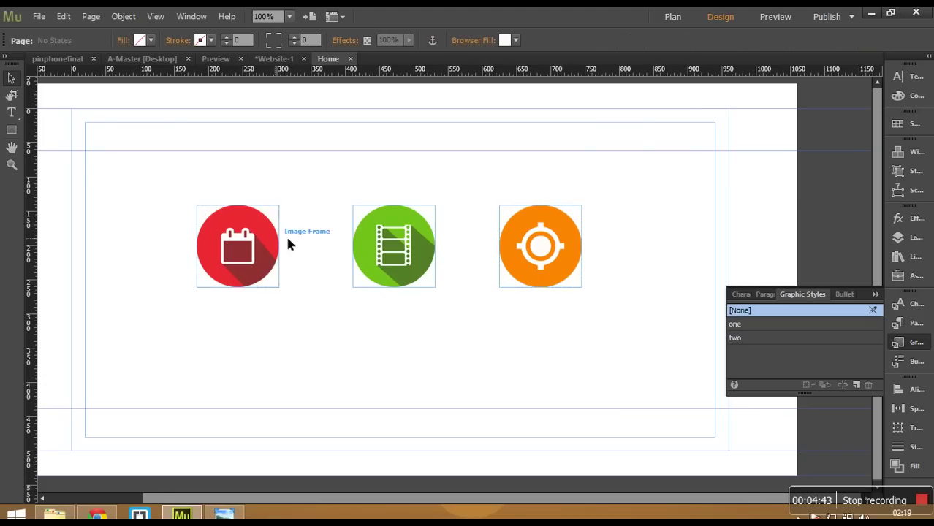
pyautogui.click(923, 353)
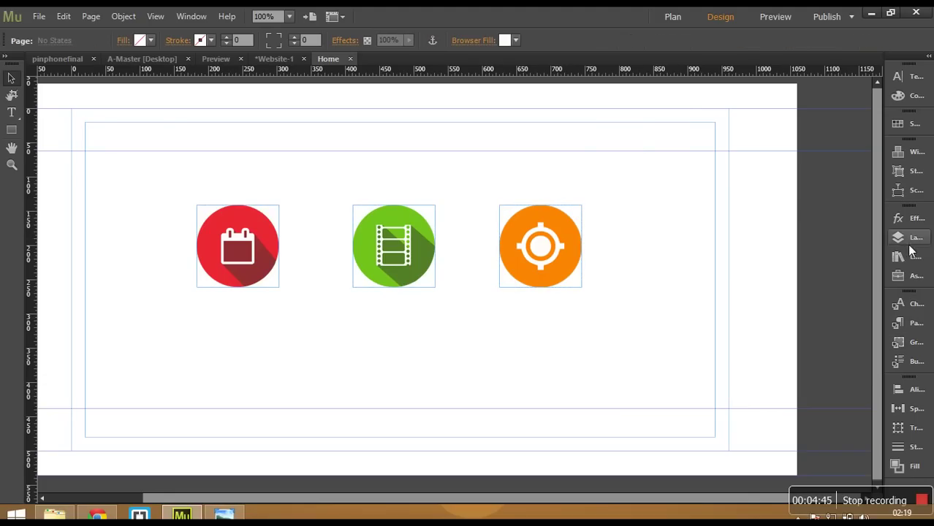
pyautogui.click(912, 259)
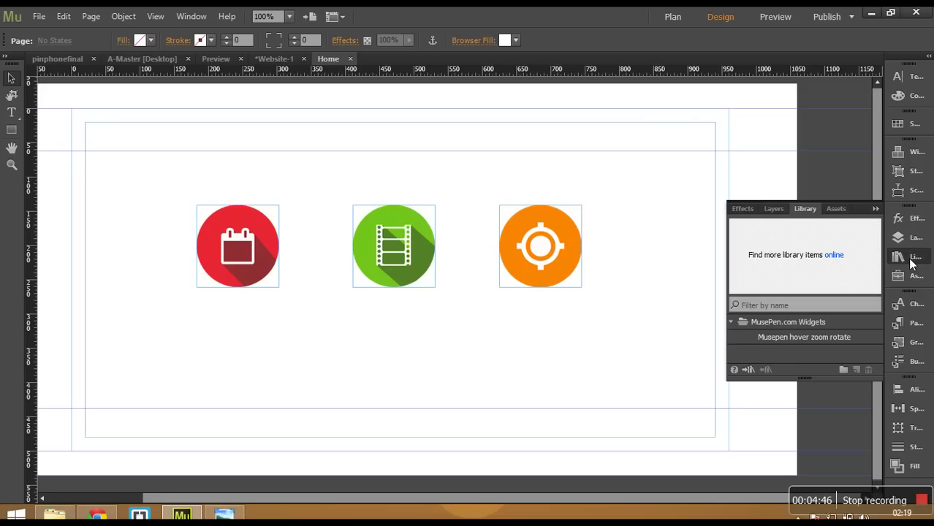
pyautogui.click(810, 336)
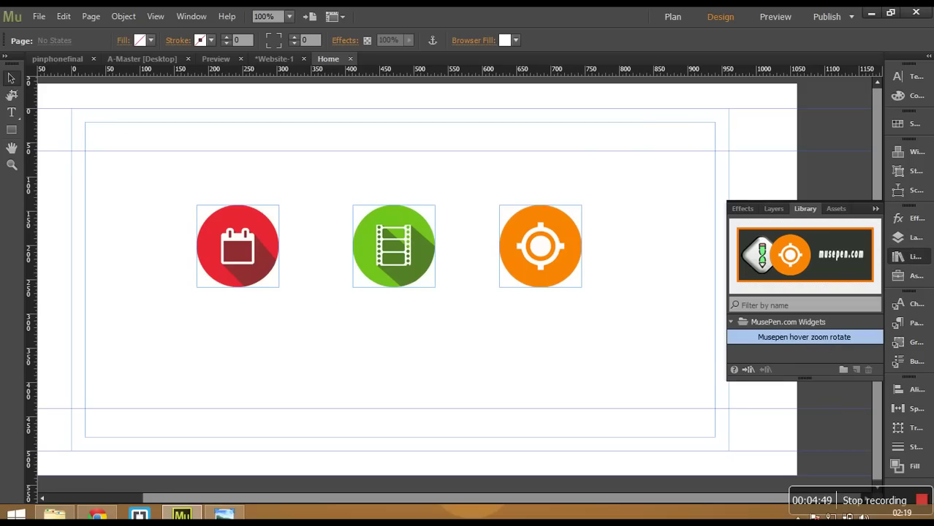
pyautogui.moveTo(804, 337); pyautogui.dragTo(96, 205)
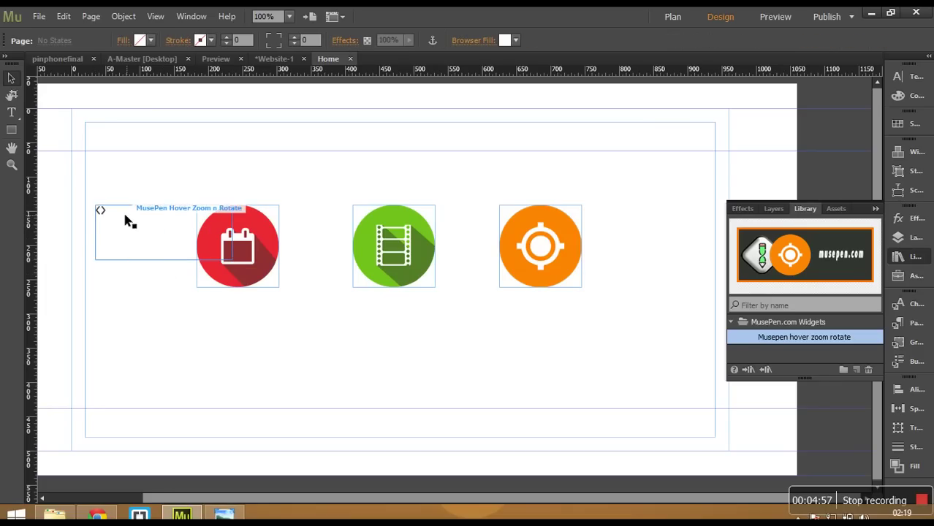
pyautogui.moveTo(99, 219); pyautogui.dragTo(74, 224)
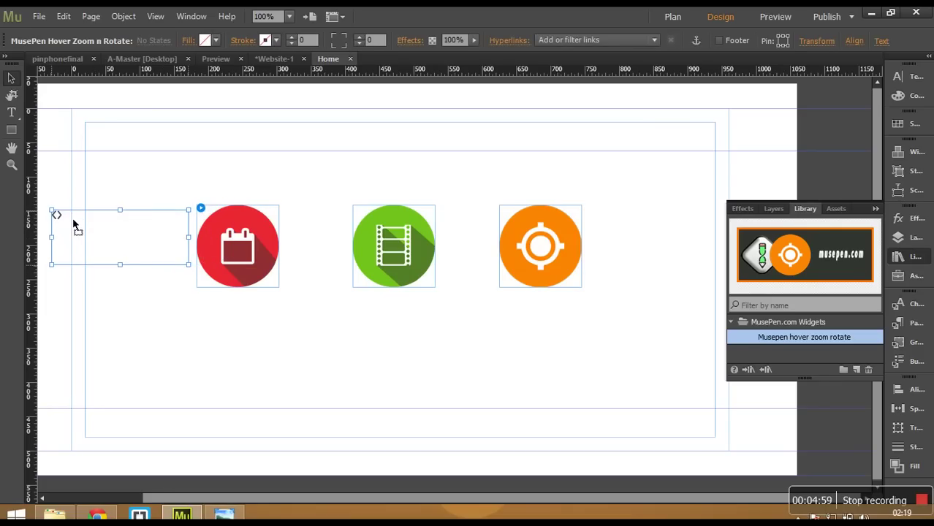
# Set the widget's Image Graphics Style to 'one', keeping 0.4 duration, 0 delay and ease transition.
pyautogui.click(200, 209)
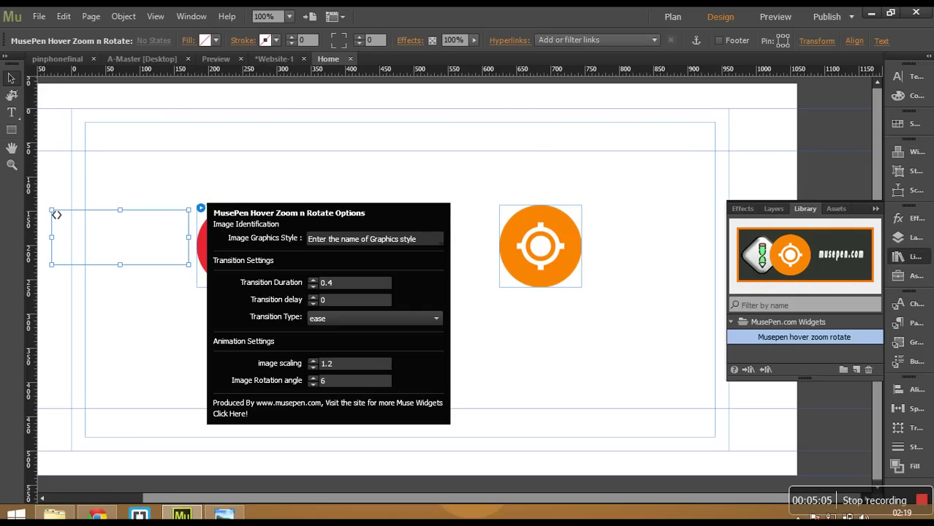
pyautogui.moveTo(441, 239); pyautogui.dragTo(306, 240)
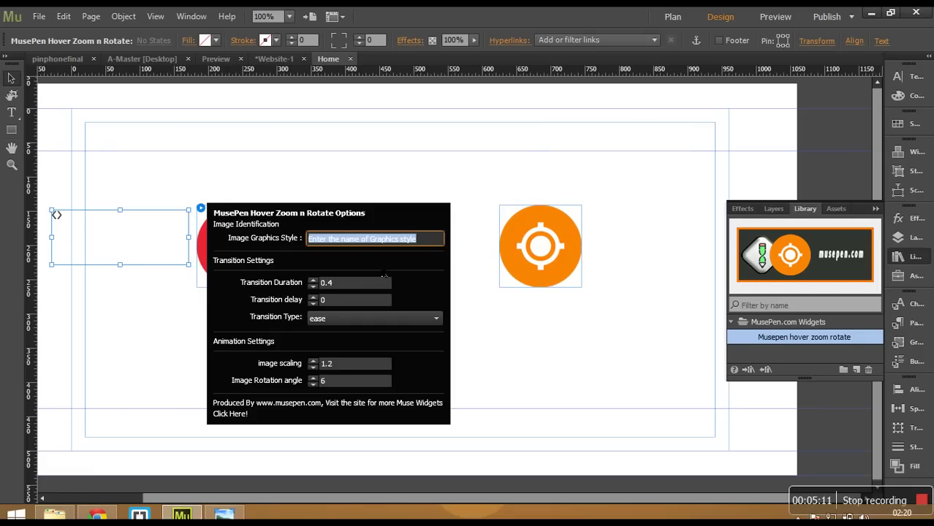
pyautogui.write('one')
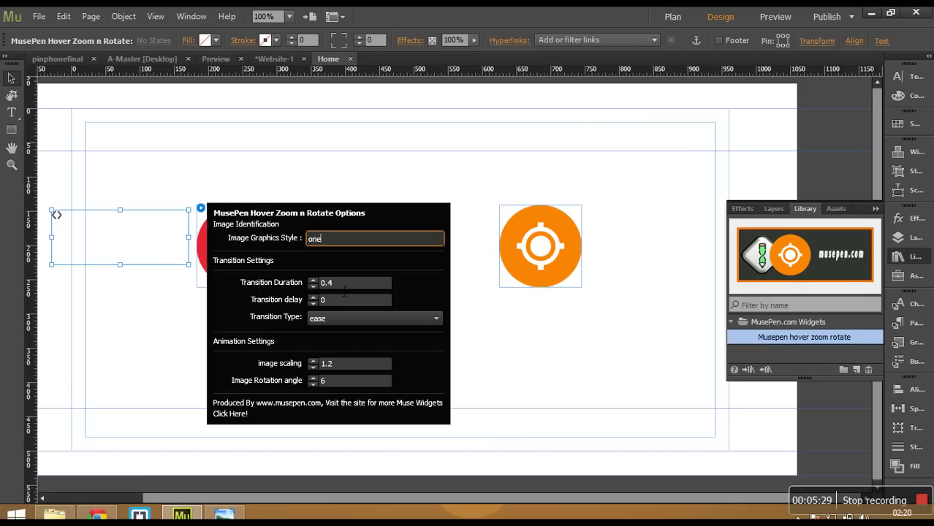
pyautogui.press('Tab')
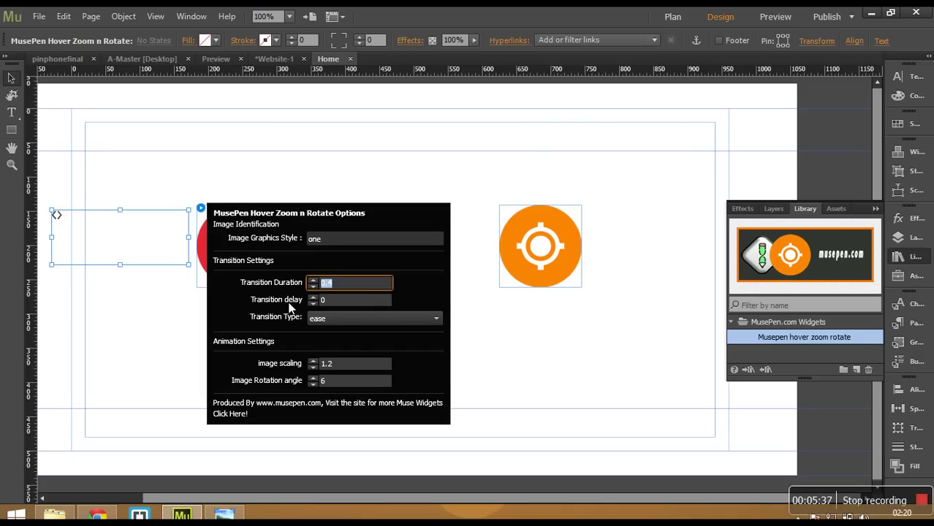
pyautogui.click(362, 304)
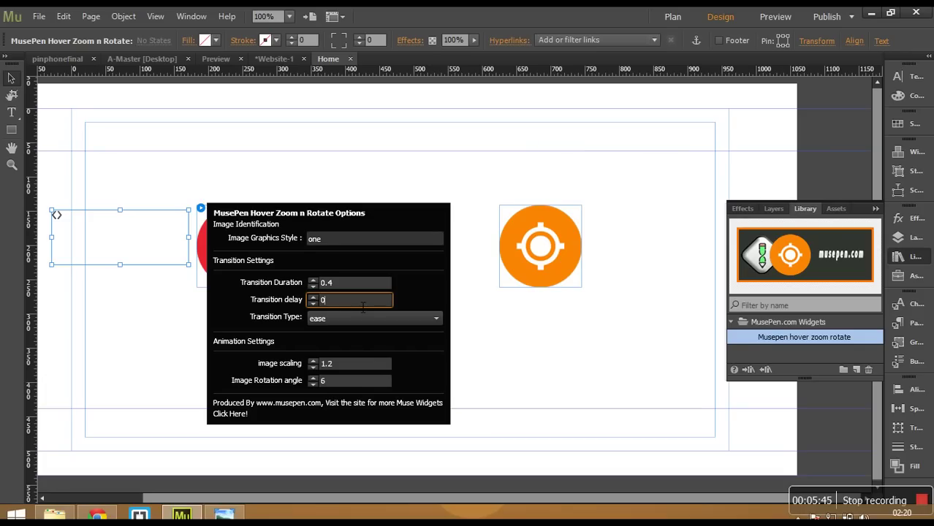
pyautogui.moveTo(336, 301); pyautogui.dragTo(314, 300)
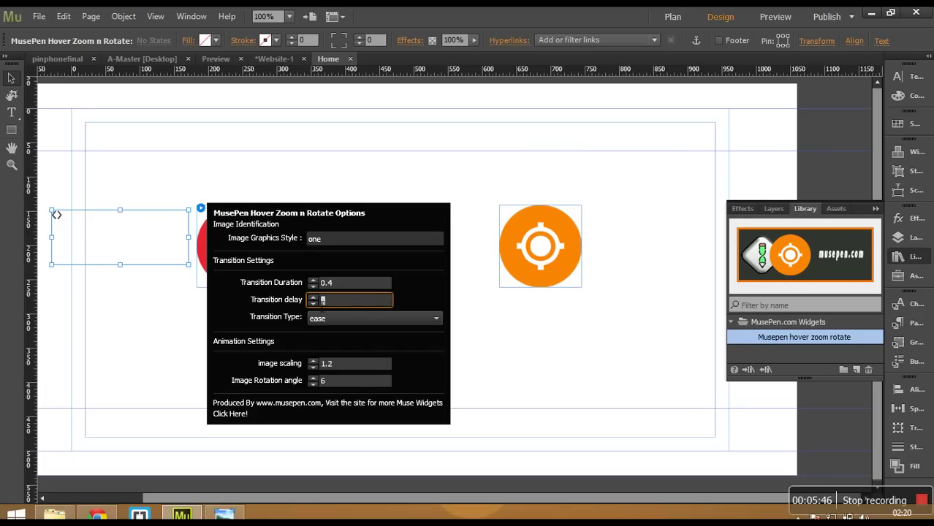
pyautogui.click(329, 322)
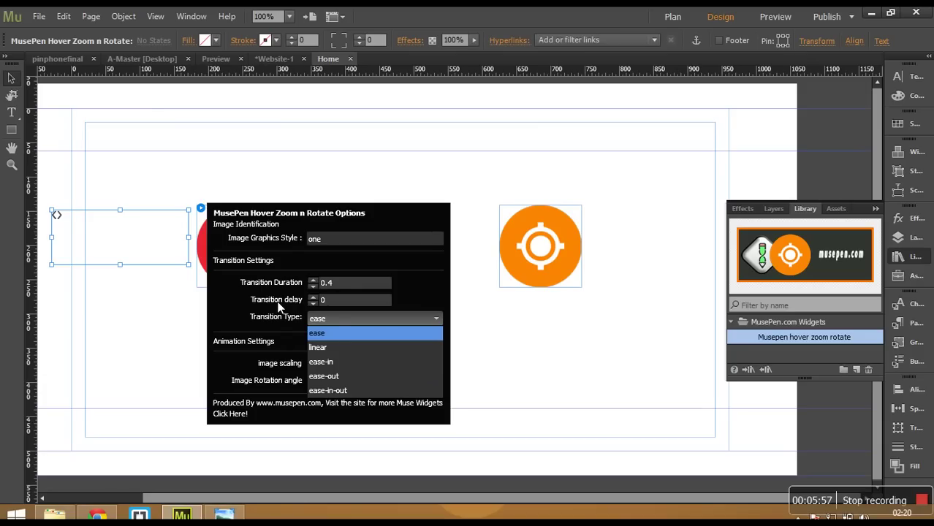
pyautogui.click(379, 317)
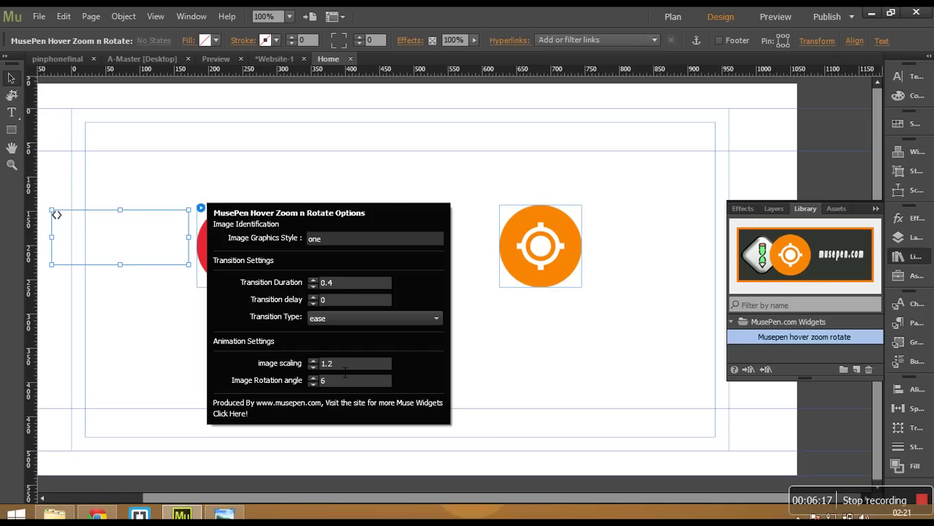
# Try out the widget's image scaling and rotation angle values, leaving rotation at 6, then close the options.
pyautogui.click(340, 369)
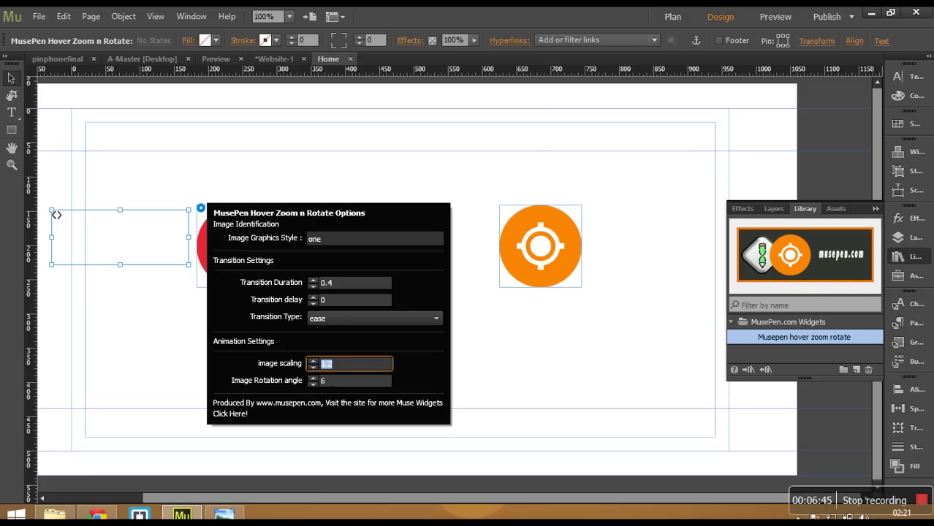
pyautogui.click(313, 384)
pyautogui.doubleClick(313, 384)
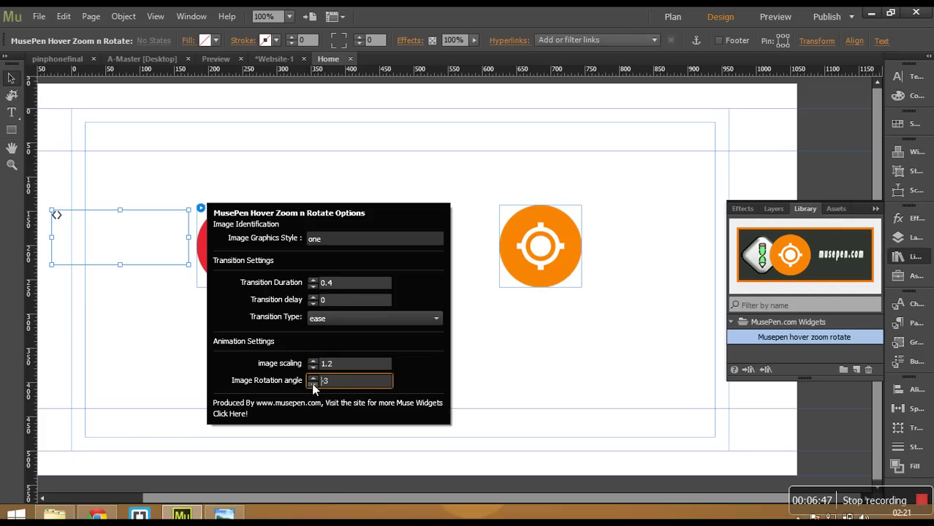
pyautogui.click(312, 383)
pyautogui.click(314, 378)
pyautogui.click(315, 378)
pyautogui.click(314, 379)
pyautogui.click(314, 379)
pyautogui.click(512, 350)
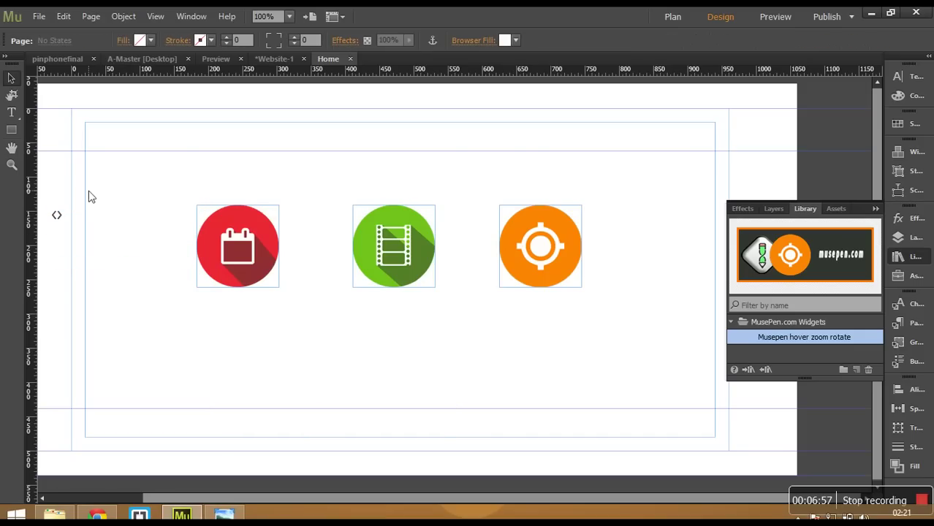
# Reopen and close the first widget's options, then select the red and orange icons.
pyautogui.click(58, 216)
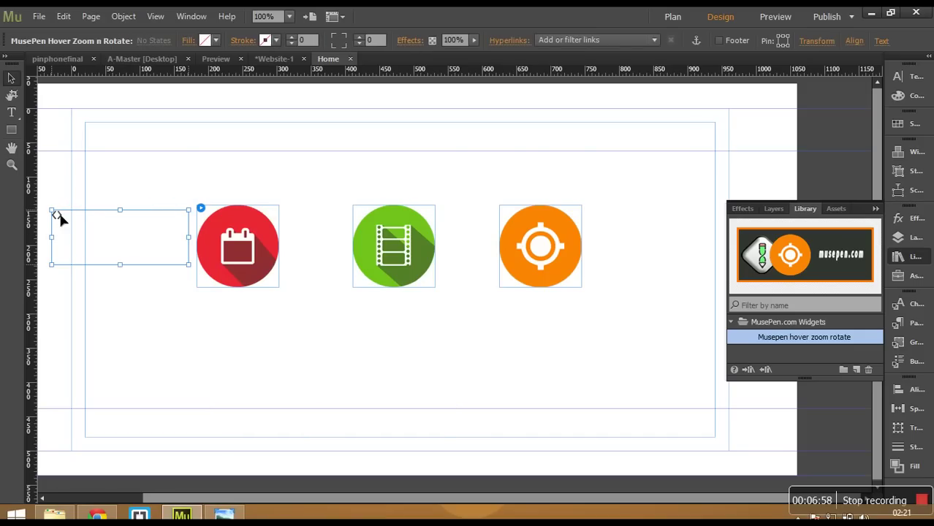
pyautogui.click(201, 208)
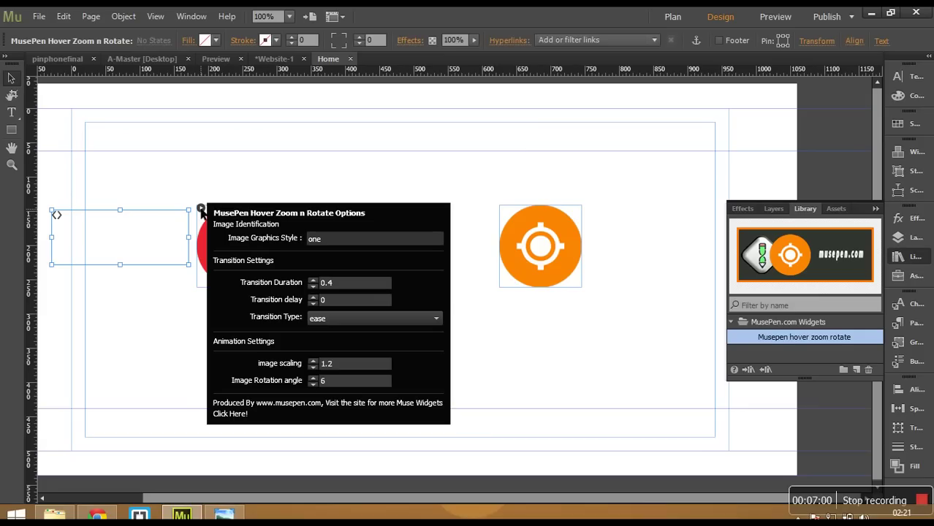
pyautogui.click(154, 298)
pyautogui.click(254, 273)
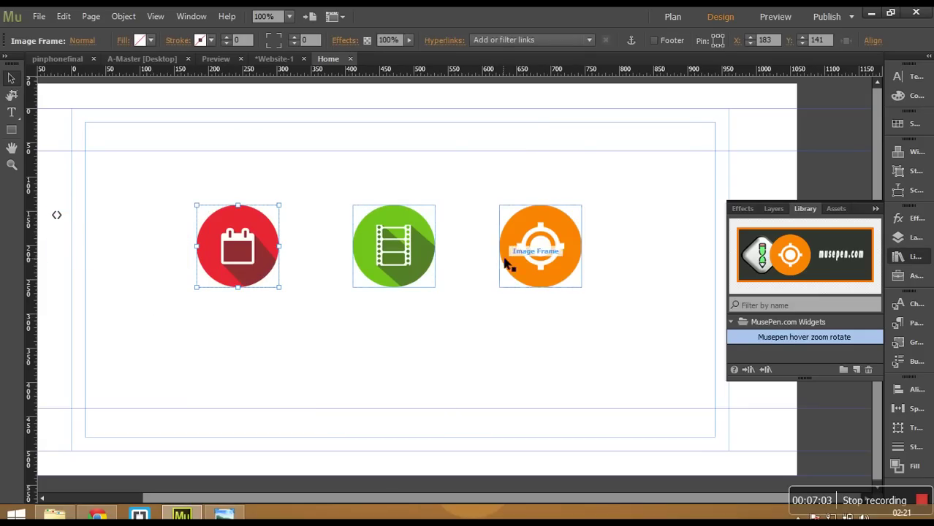
pyautogui.click(581, 248)
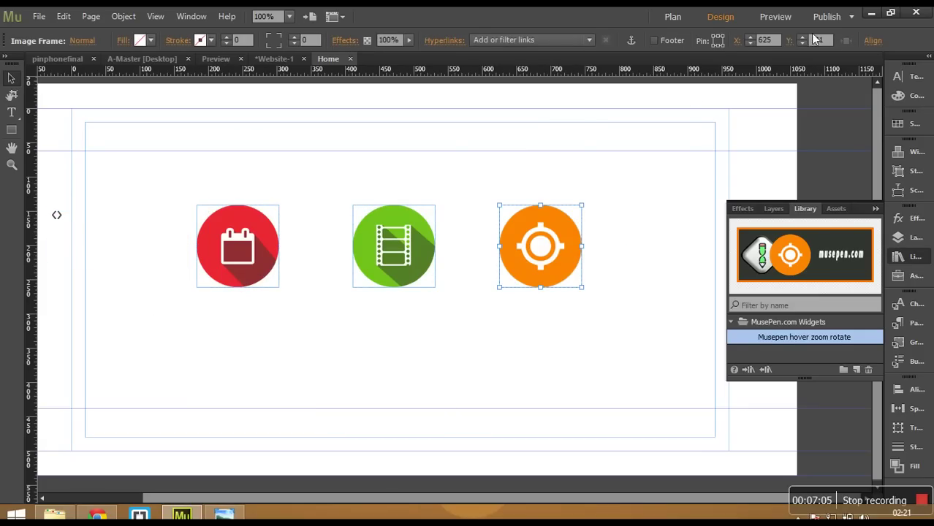
# Preview the Website-1 Home page to test the icons' hover zoom and rotation.
pyautogui.click(789, 21)
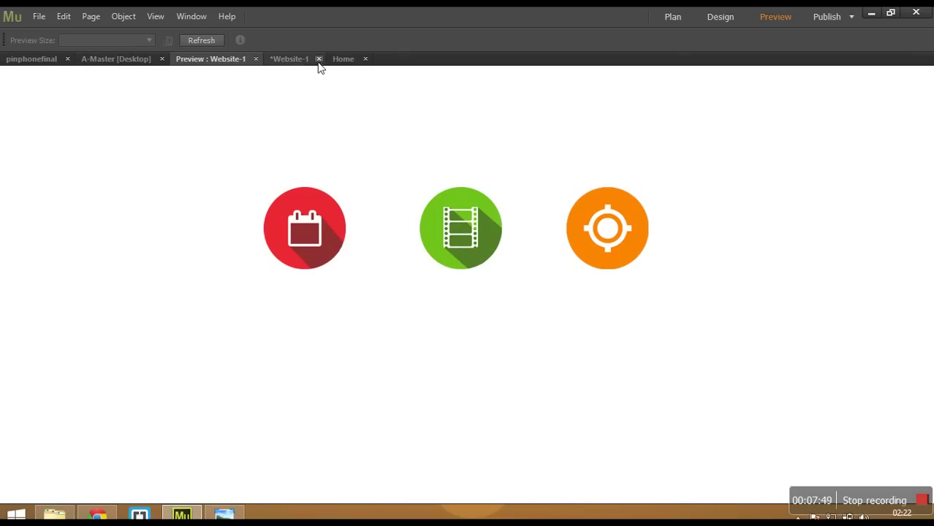
# On the Home page, place a new MusePen hover zoom rotate widget below the green film icon.
pyautogui.click(345, 62)
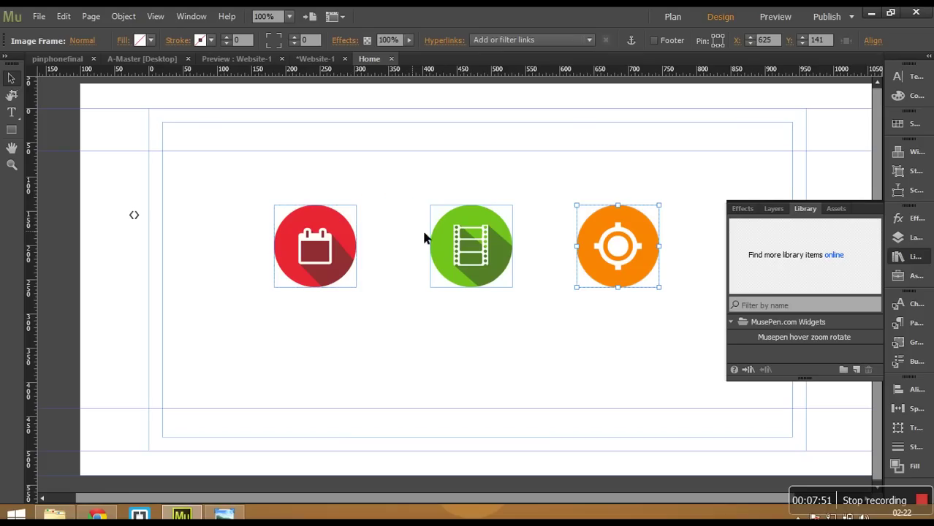
pyautogui.click(453, 248)
pyautogui.moveTo(817, 340); pyautogui.dragTo(434, 320)
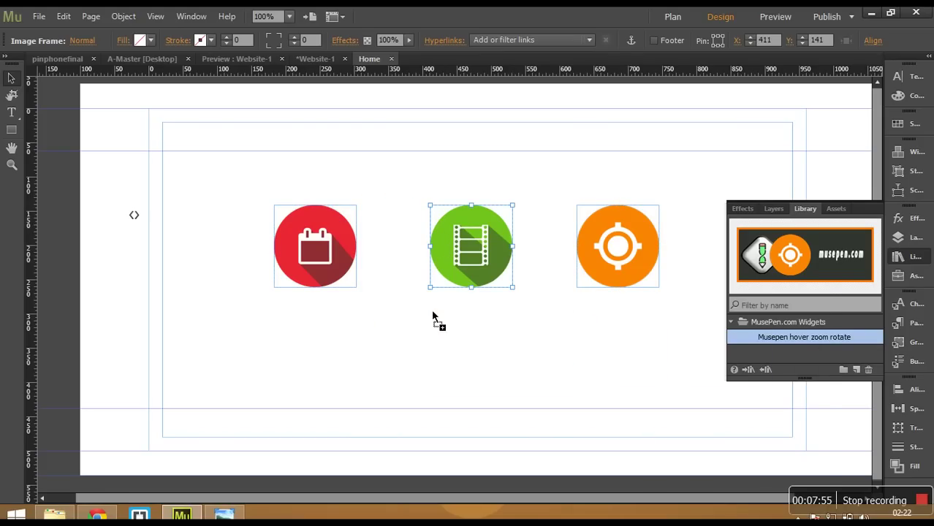
# Link the new widget to graphic style 'two' with 0.7 image scaling and -10 rotation.
pyautogui.moveTo(797, 319); pyautogui.dragTo(684, 318)
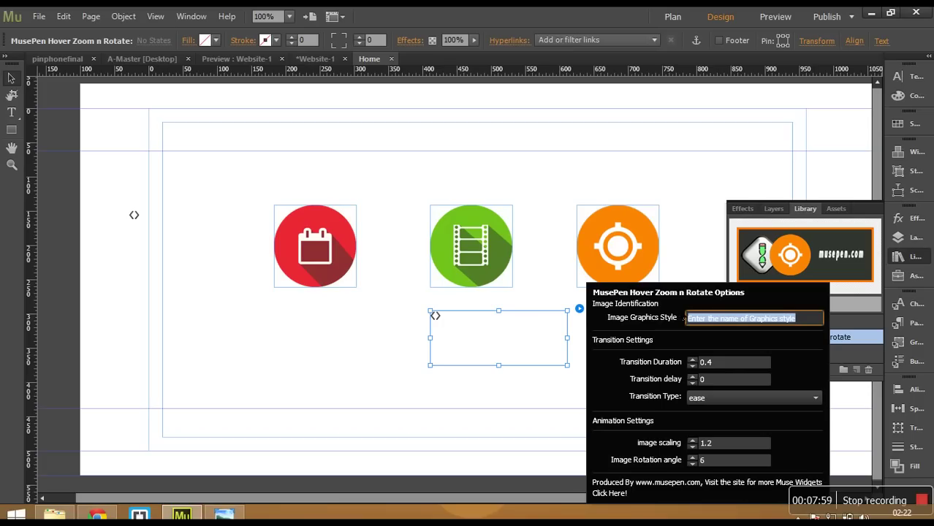
pyautogui.write('two')
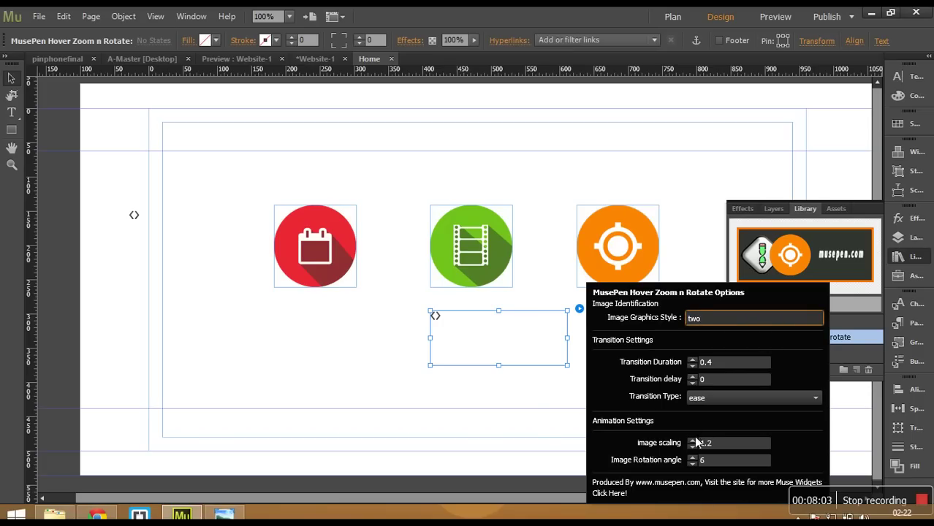
pyautogui.click(691, 447)
pyautogui.click(691, 447)
pyautogui.click(691, 447)
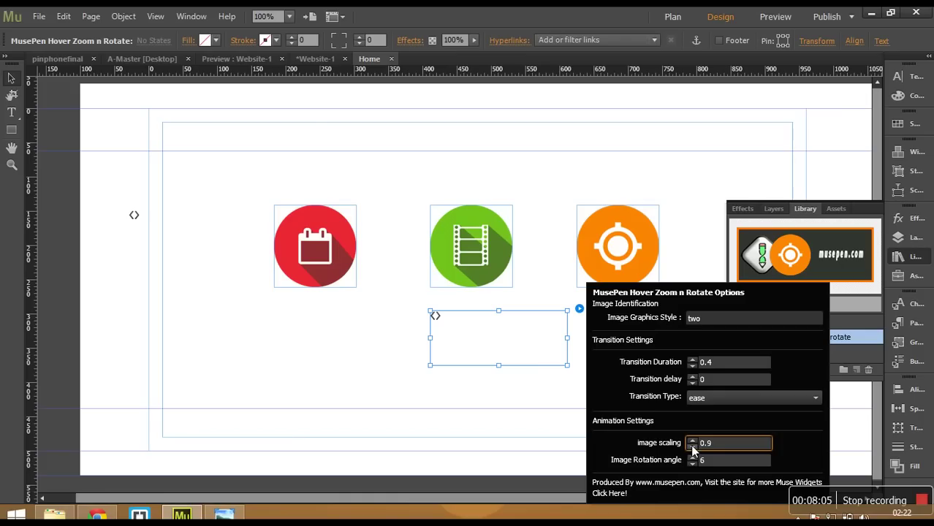
pyautogui.click(691, 447)
pyautogui.click(692, 463)
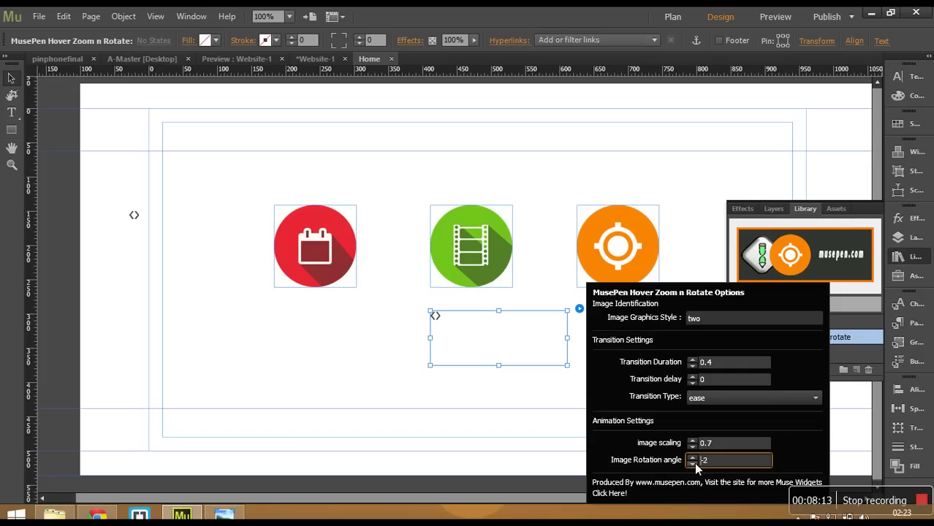
pyautogui.click(695, 462)
pyautogui.click(695, 463)
pyautogui.click(694, 463)
pyautogui.click(694, 462)
pyautogui.click(601, 146)
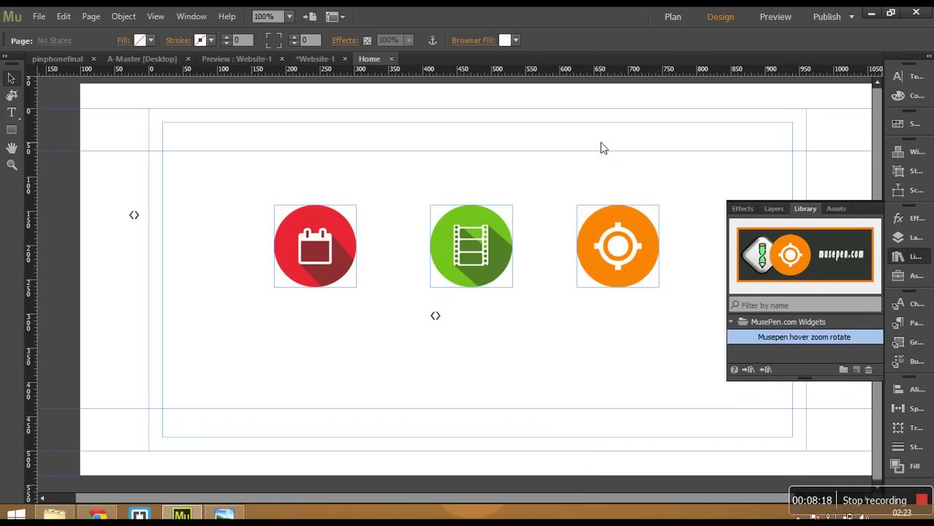
pyautogui.click(775, 16)
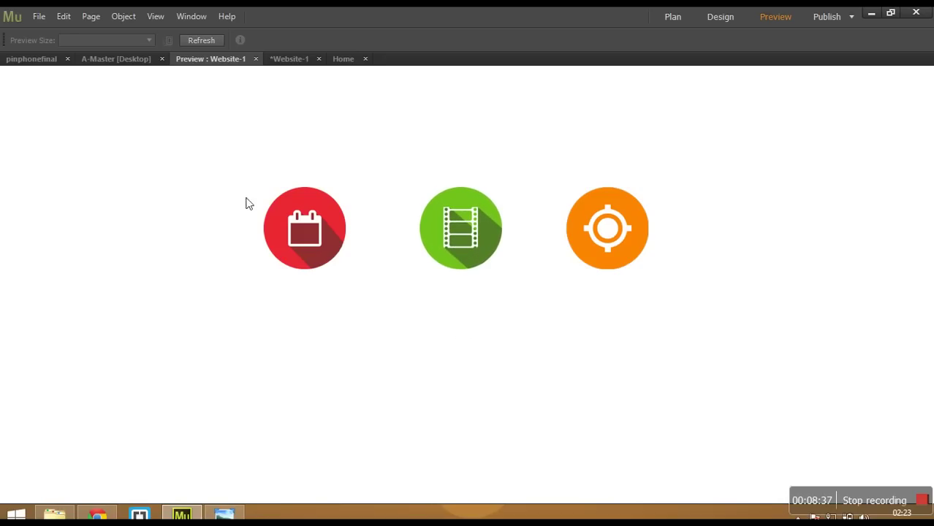
pyautogui.click(342, 58)
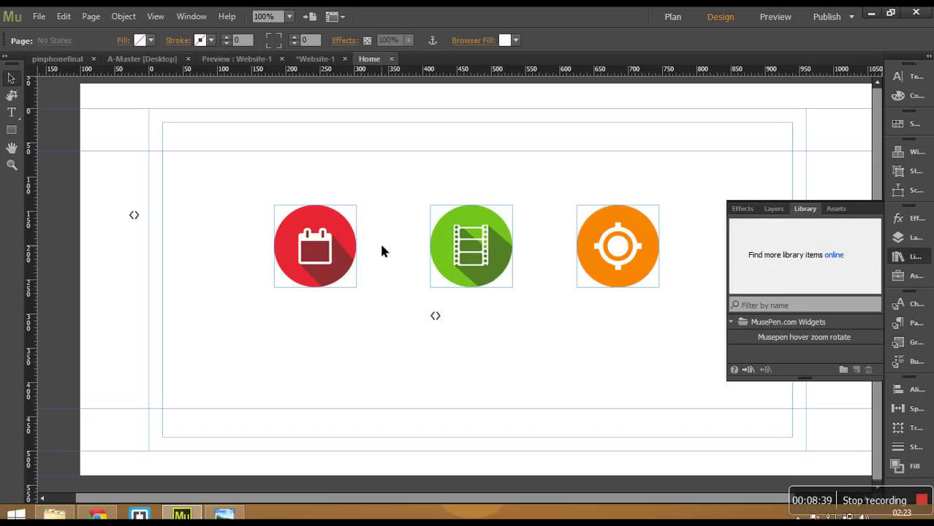
# Change the second hover widget's rotation angle from -10 to -720 and its image scaling to 1.
pyautogui.click(447, 319)
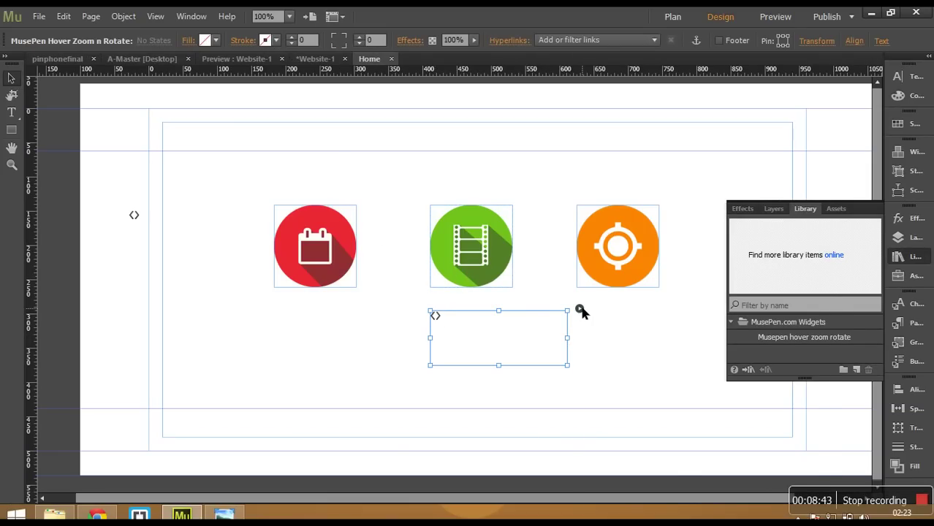
pyautogui.click(579, 310)
pyautogui.click(698, 461)
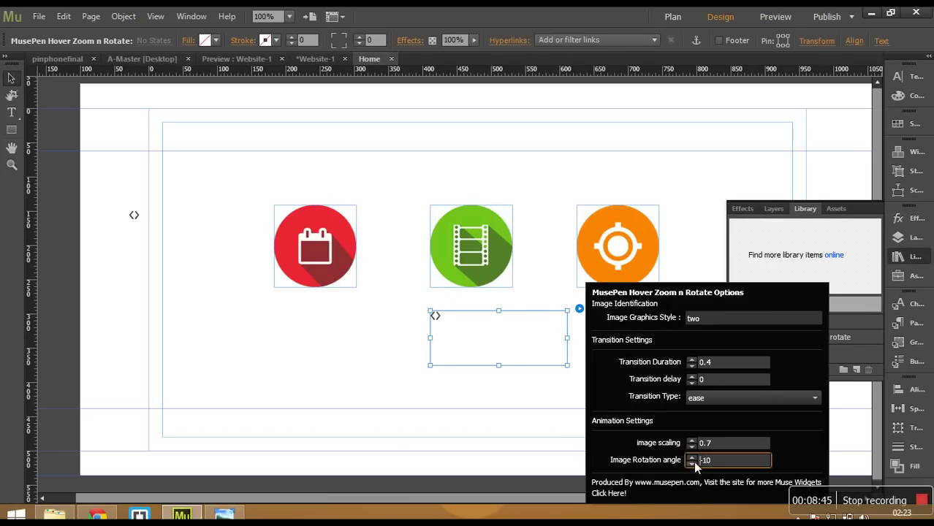
pyautogui.doubleClick(703, 461)
pyautogui.write('-720')
pyautogui.click(693, 444)
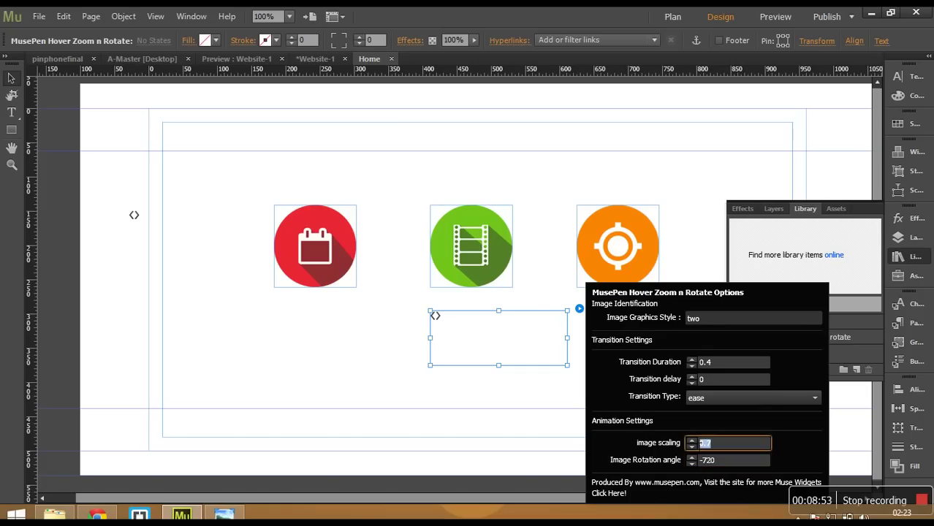
pyautogui.write('1')
pyautogui.click(457, 397)
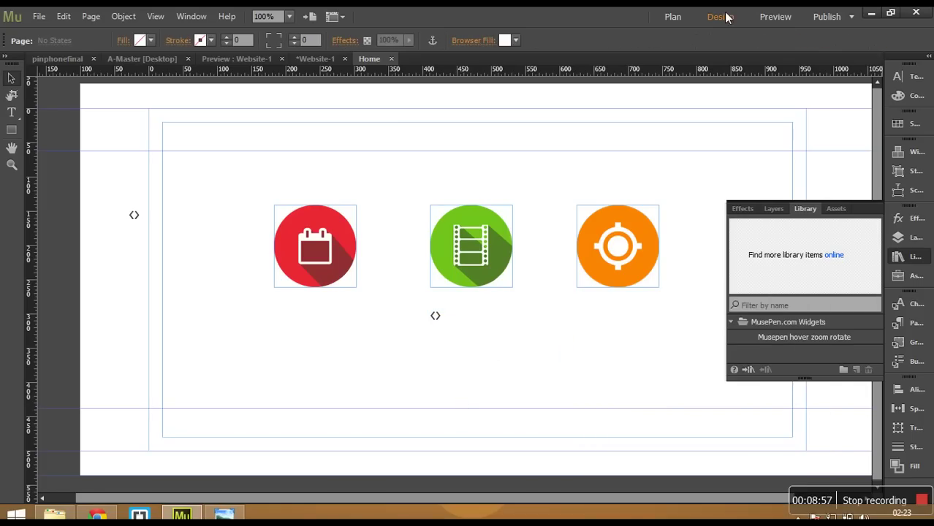
# Preview the Home page to check the icons' updated hover animations.
pyautogui.click(775, 16)
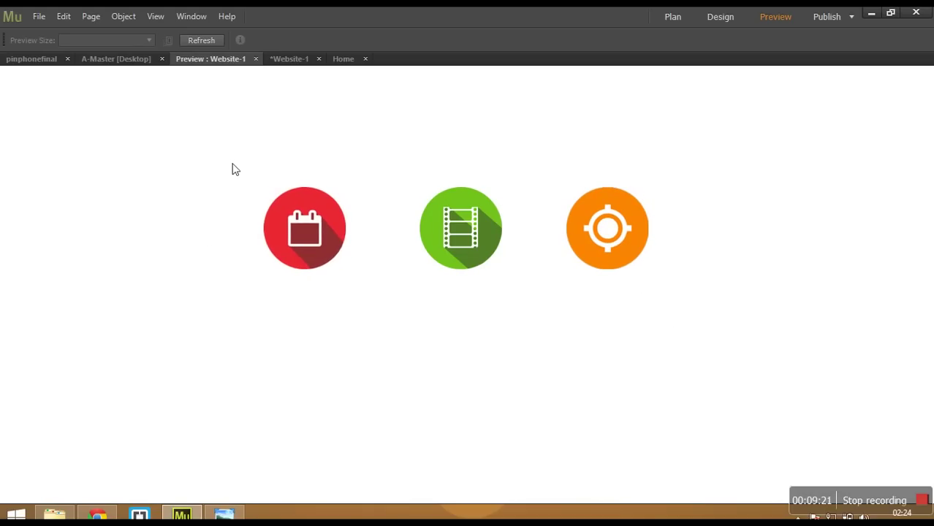
# Bring Chrome forward showing MusePen's Hover: Zoom and Rotate product page.
pyautogui.click(98, 515)
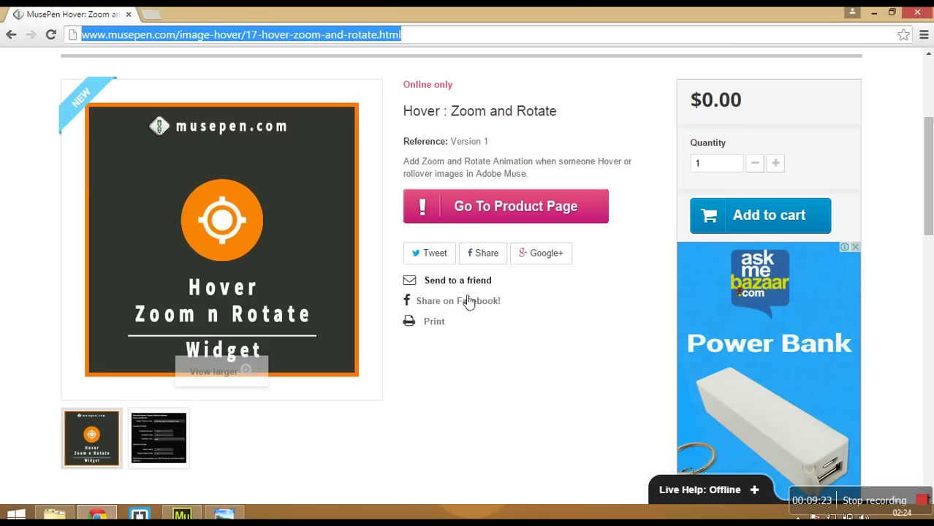